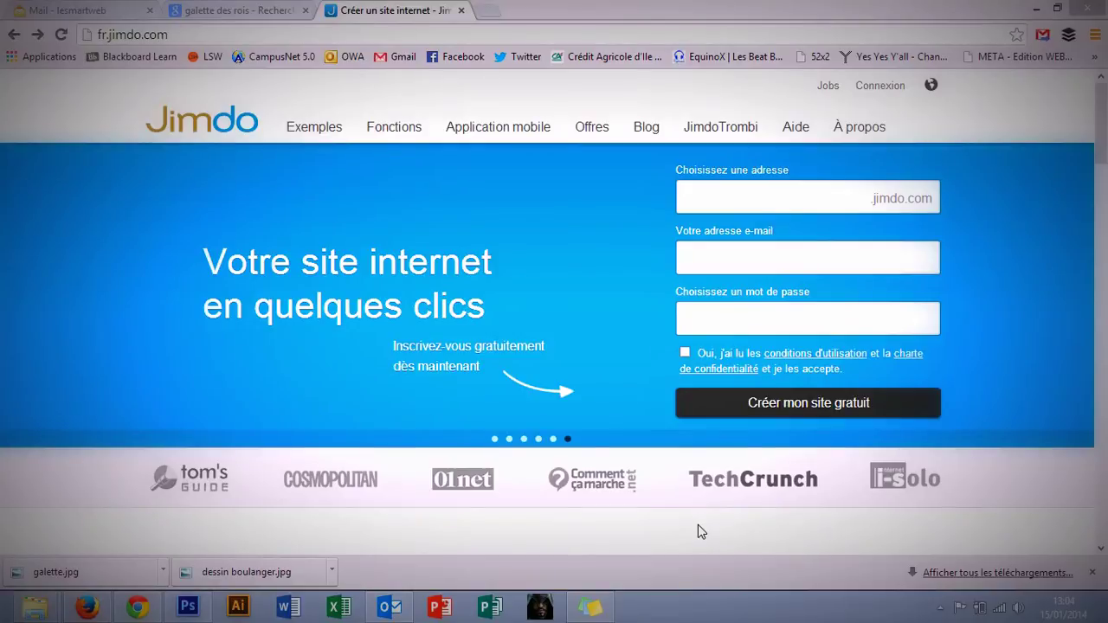
- Submit the free site sign-up form with address "labaguettedesrois", the account e-mail and password, accepting the terms of use and privacy policy
left_click(804, 192)
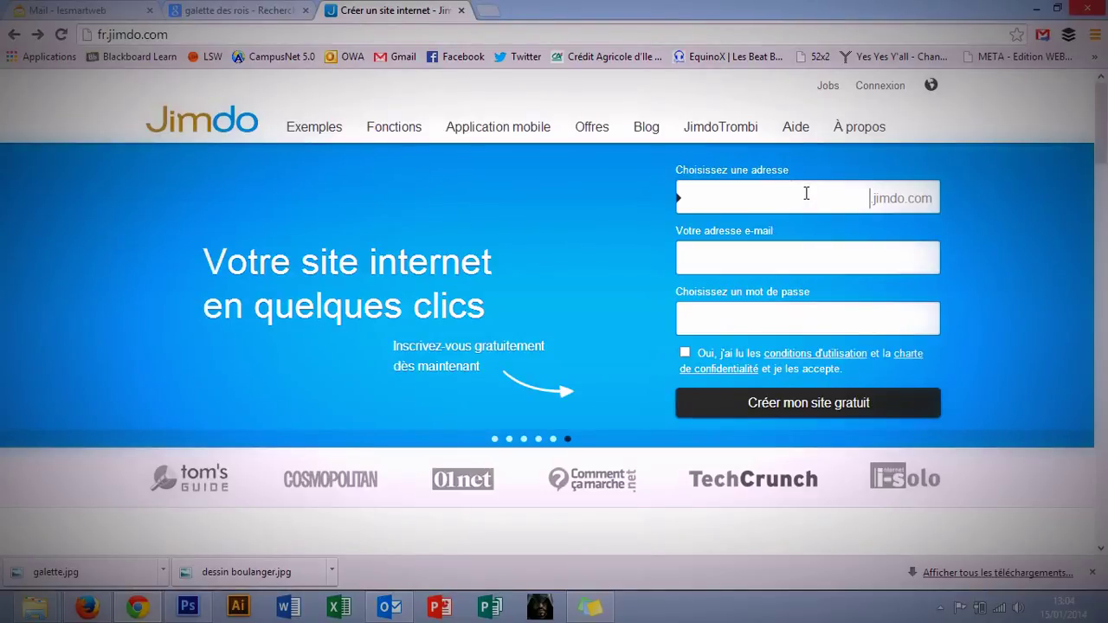
type("labaguettedesrois")
key("Tab")
type("ben")
key("Down")
key("Return")
key("Tab")
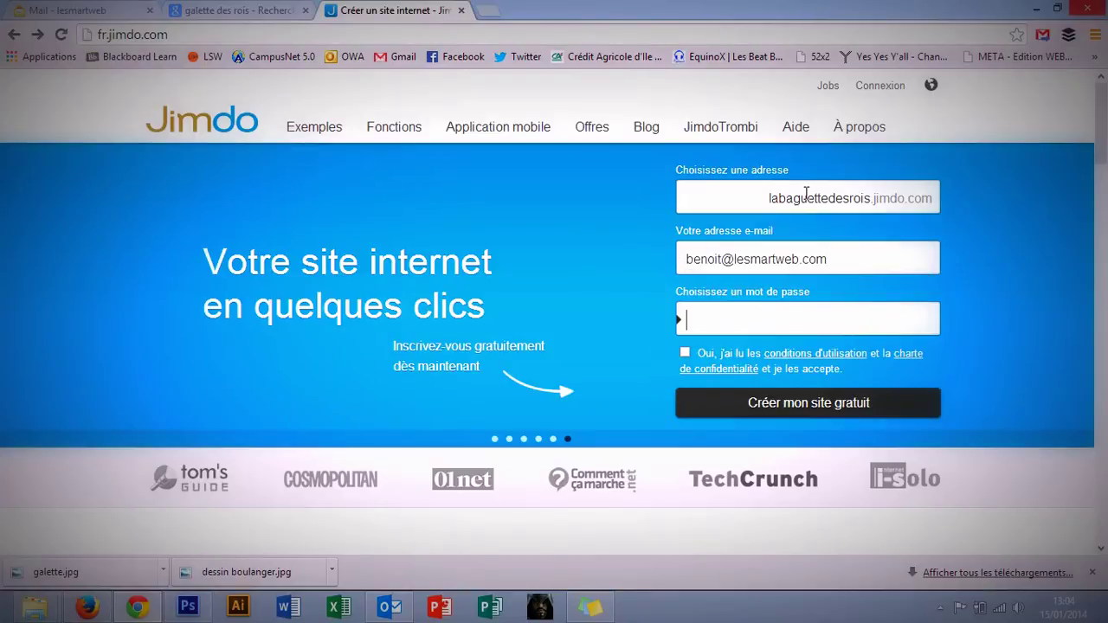
type("•••••••")
left_click(685, 352)
left_click(757, 409)
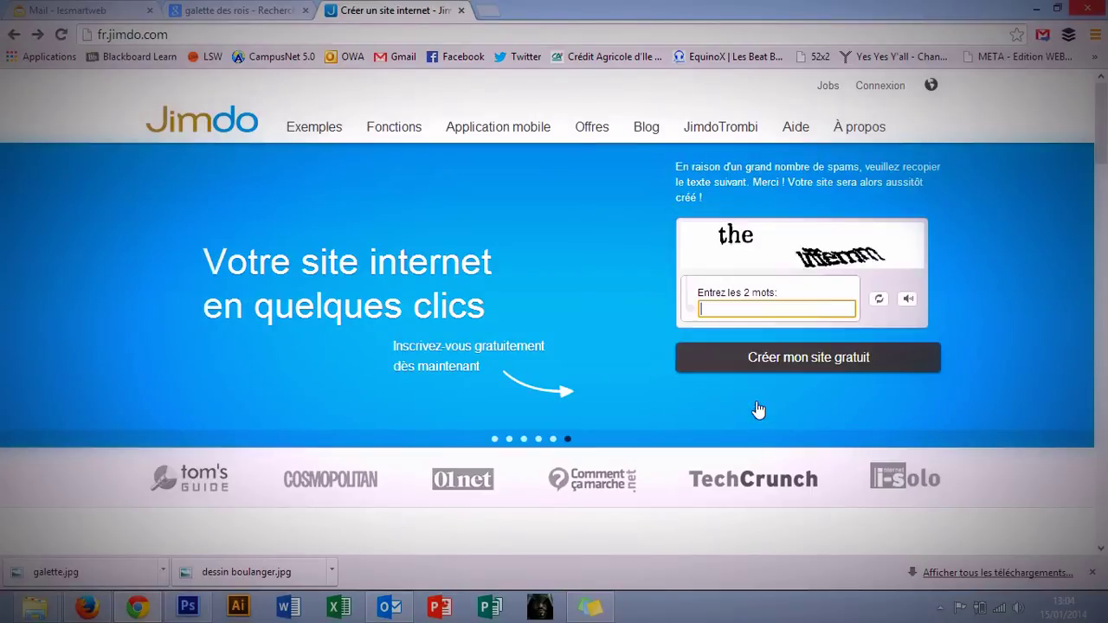
- Request a new captcha, enter its two words to create the site, and open the new site's editor
left_click(877, 299)
left_click(792, 307)
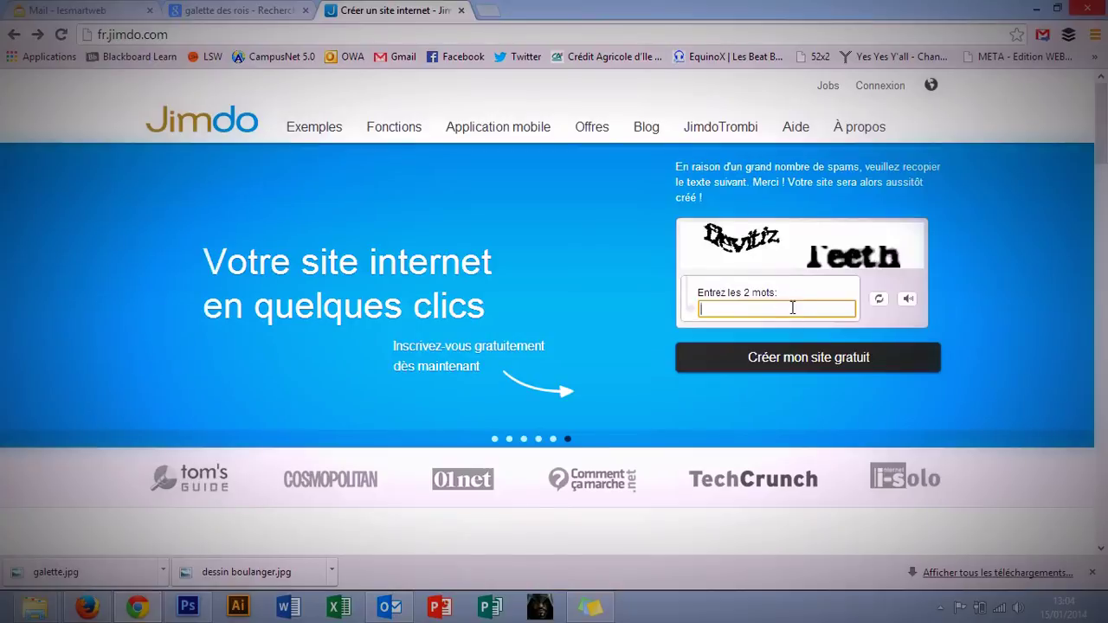
type("flevitiz Teeth")
left_click(794, 359)
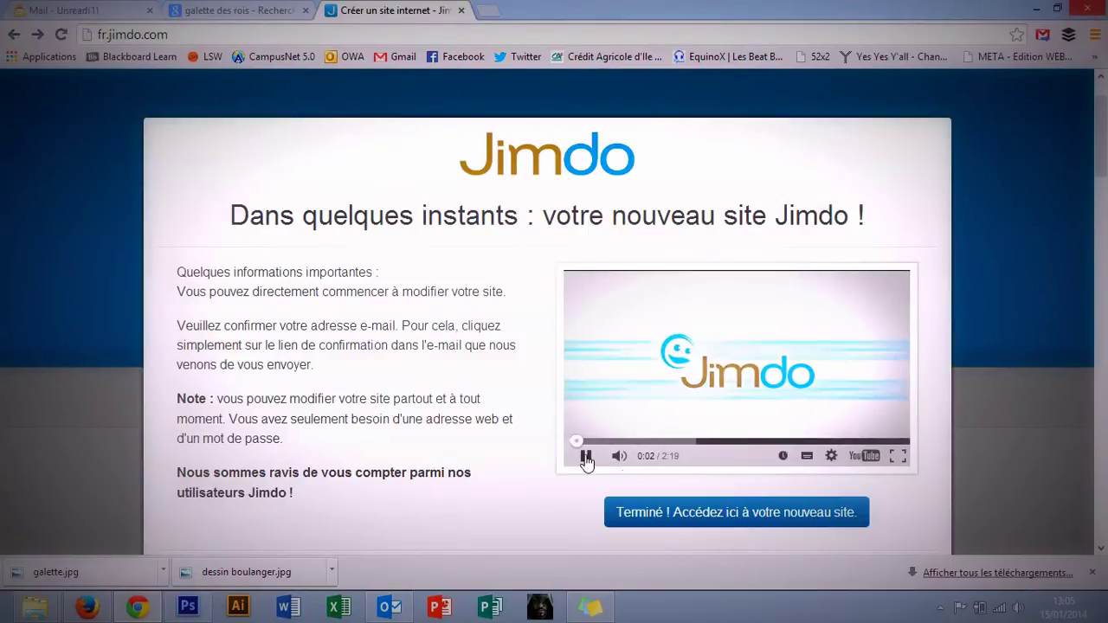
left_click(586, 456)
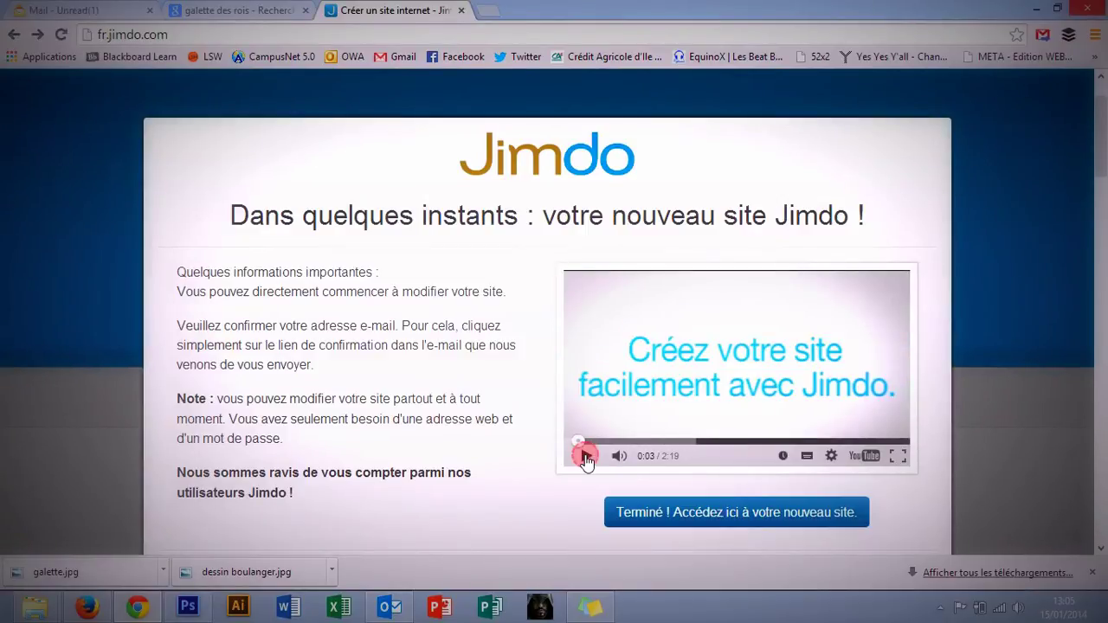
left_click(736, 519)
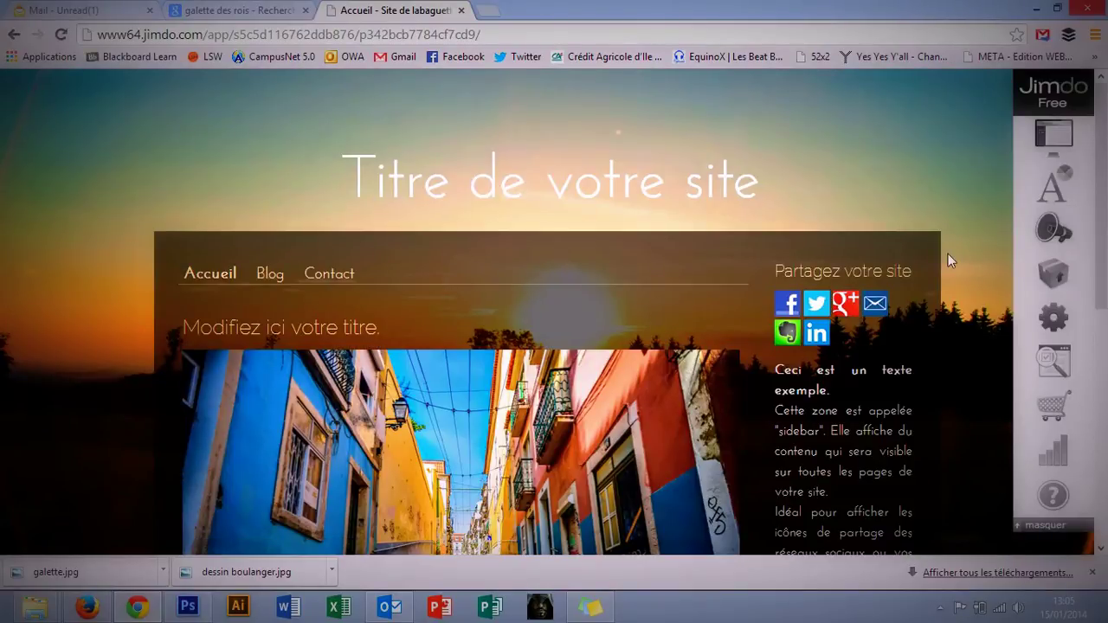
- Switch the site's design to layout F4058 and save the design change after previewing it
left_click(1053, 149)
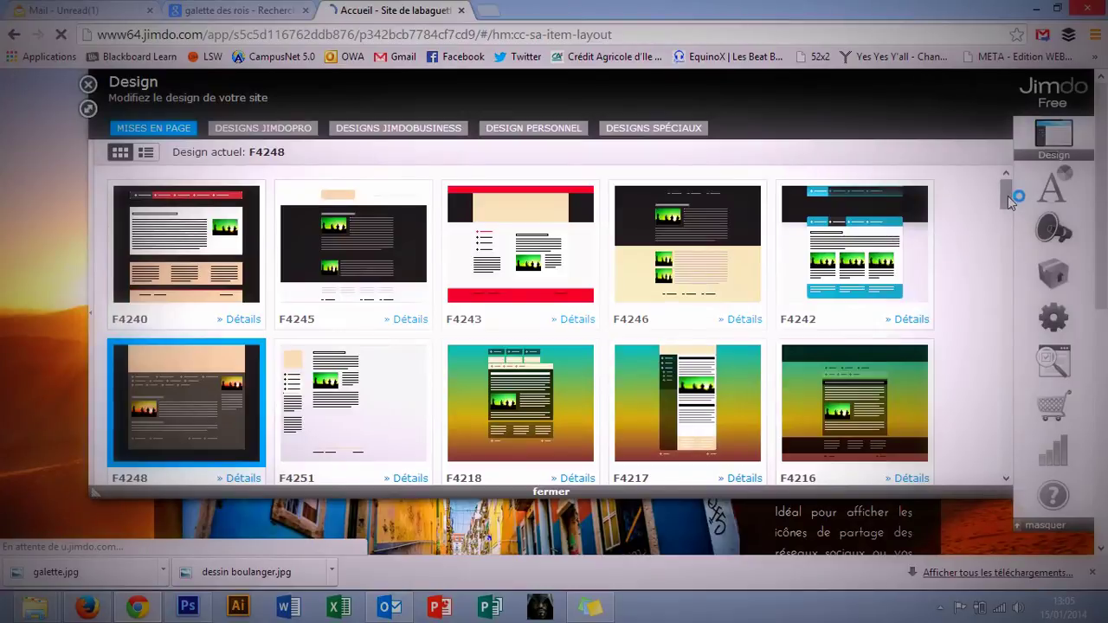
left_click_drag(1008, 187, 1008, 279)
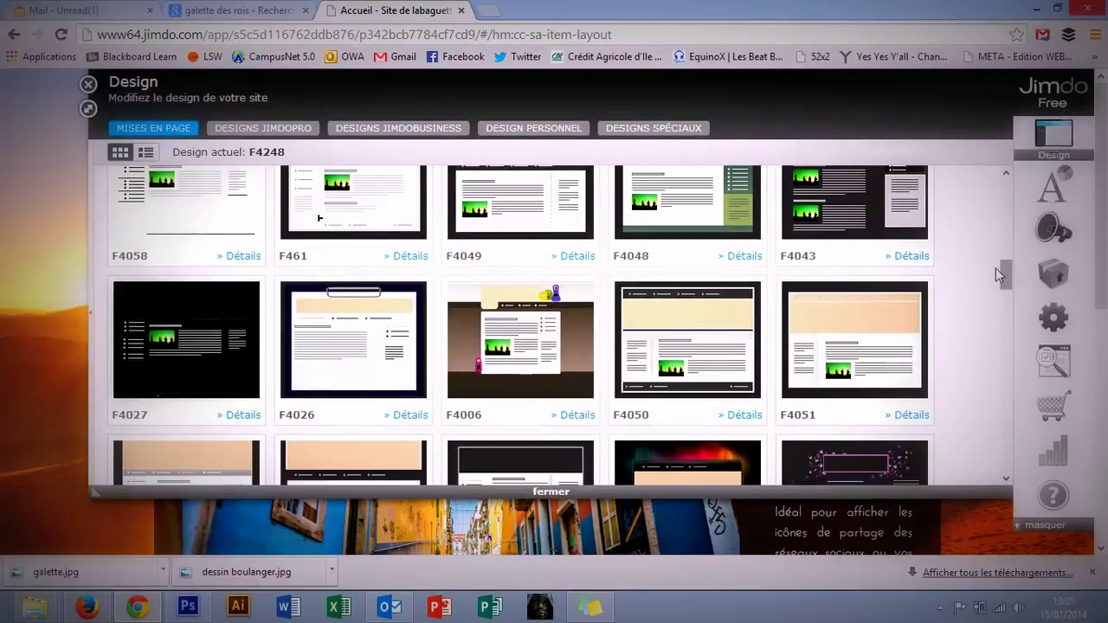
left_click(204, 212)
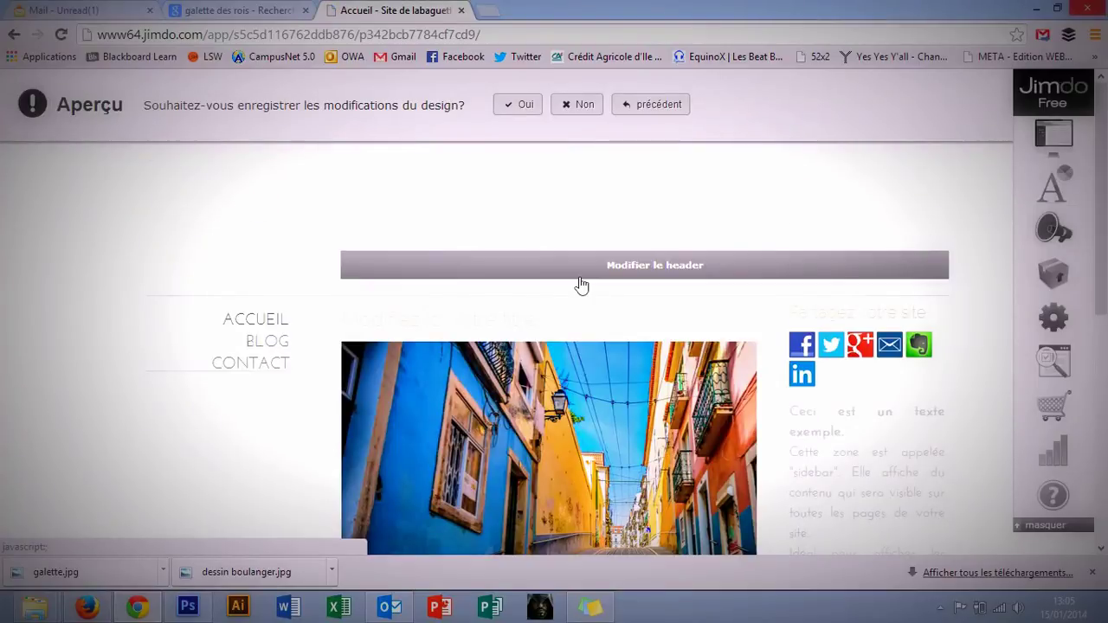
scroll(582, 285, "down", 6)
scroll(581, 286, "up", 6)
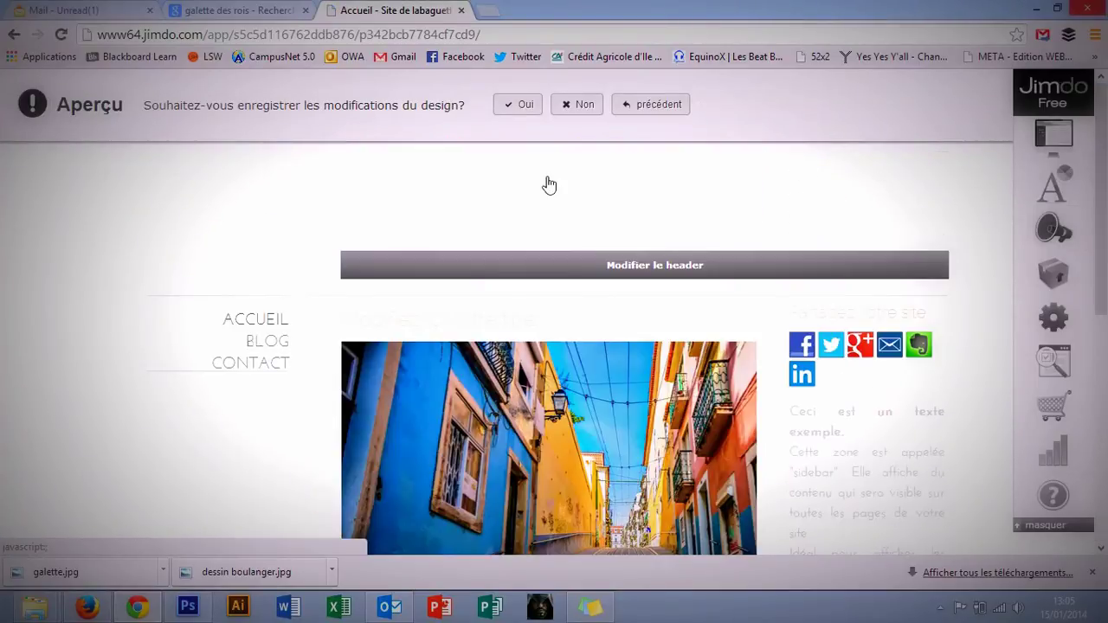
left_click(520, 106)
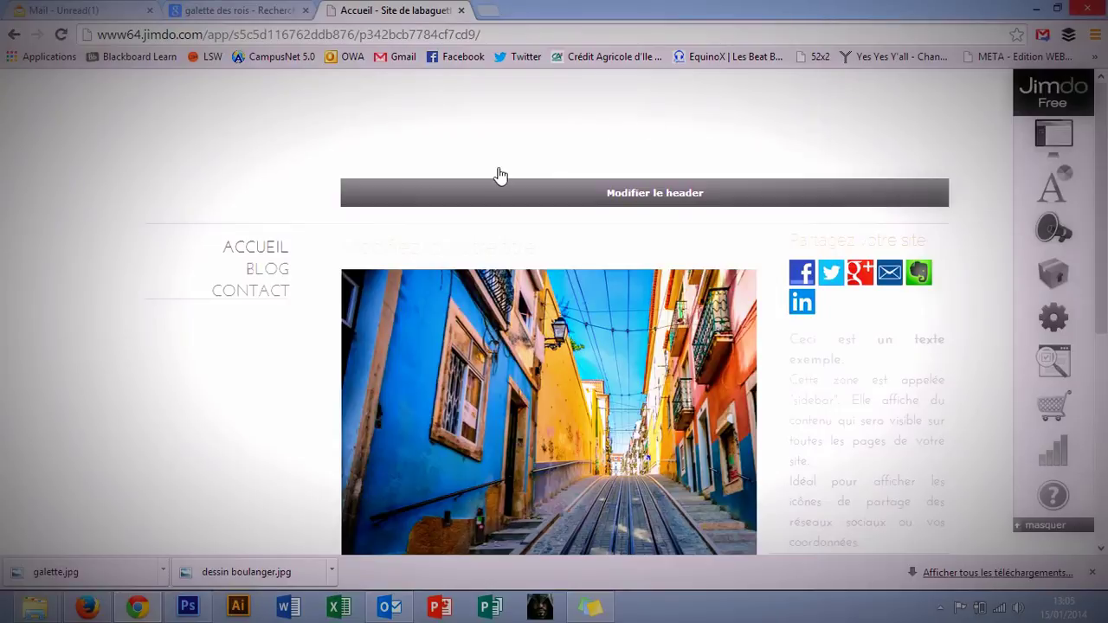
- Replace the header picture with the personal image "baguette jimdo" from the computer's Tutos folder
mouse_move(250, 256)
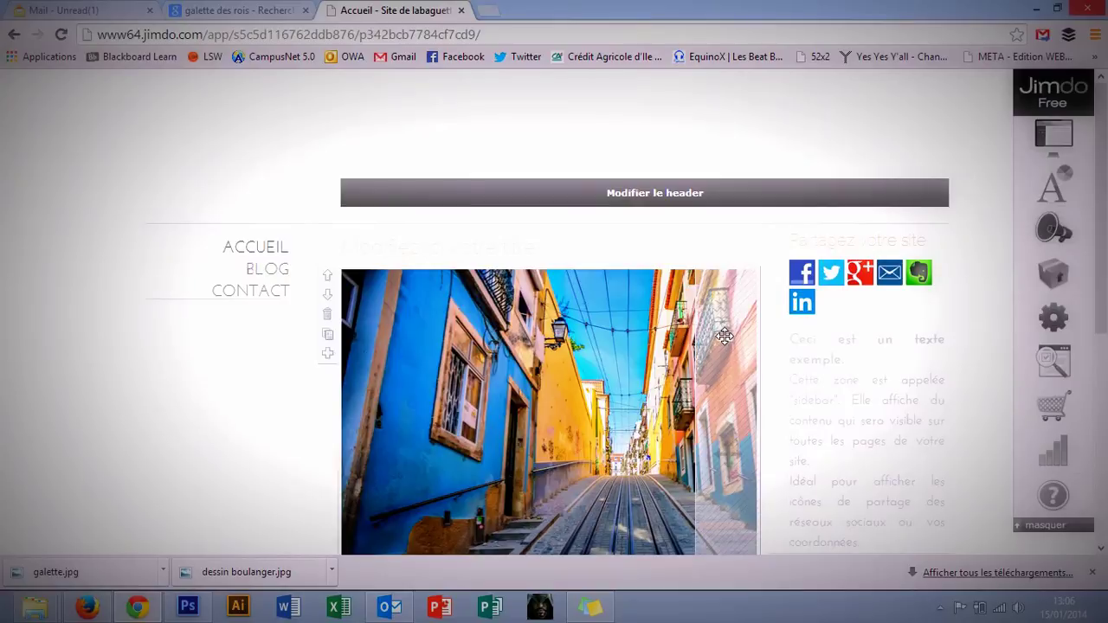
left_click(685, 193)
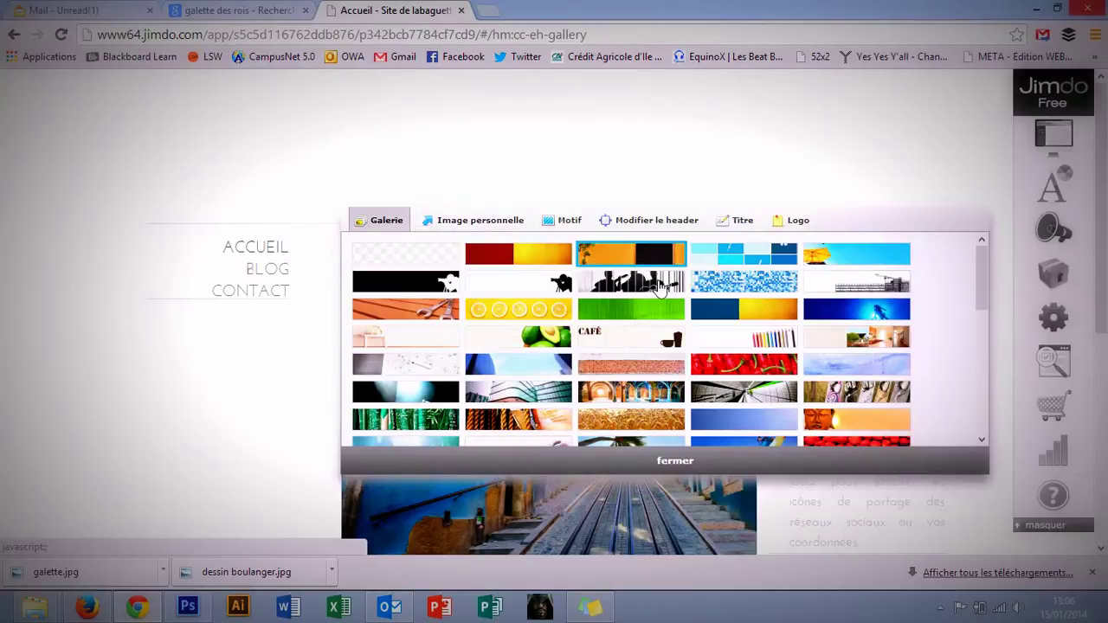
left_click(496, 222)
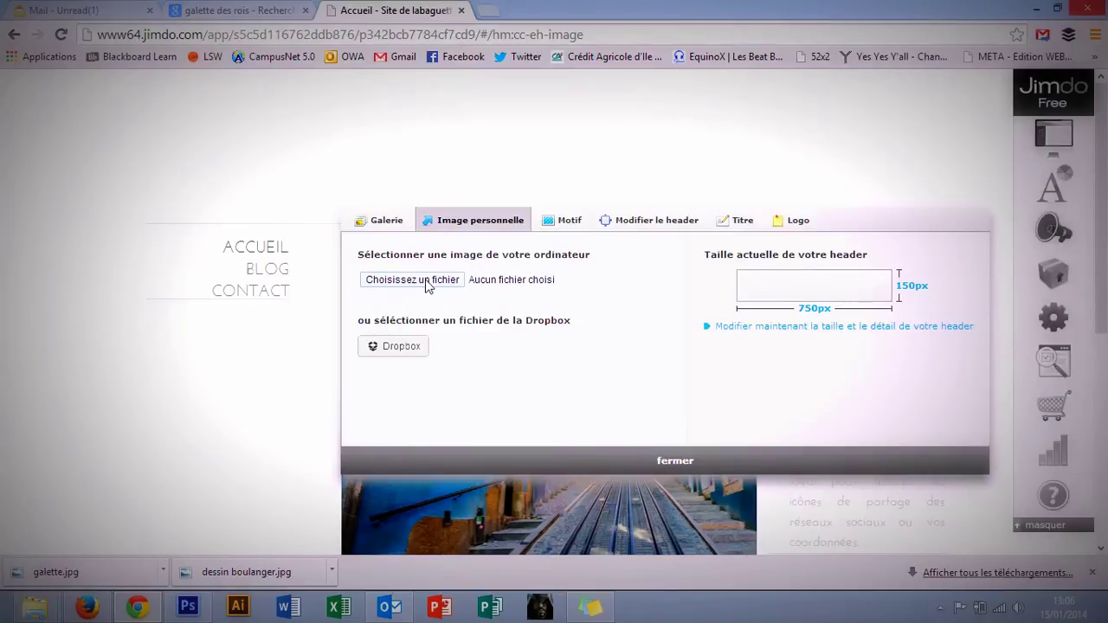
left_click(426, 285)
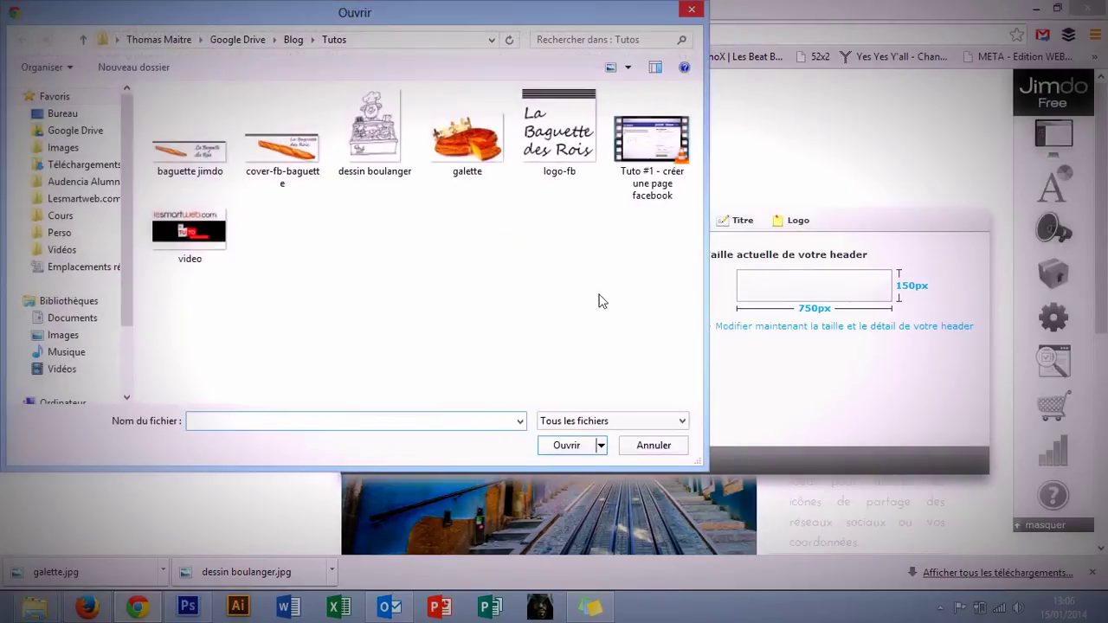
double_click(190, 140)
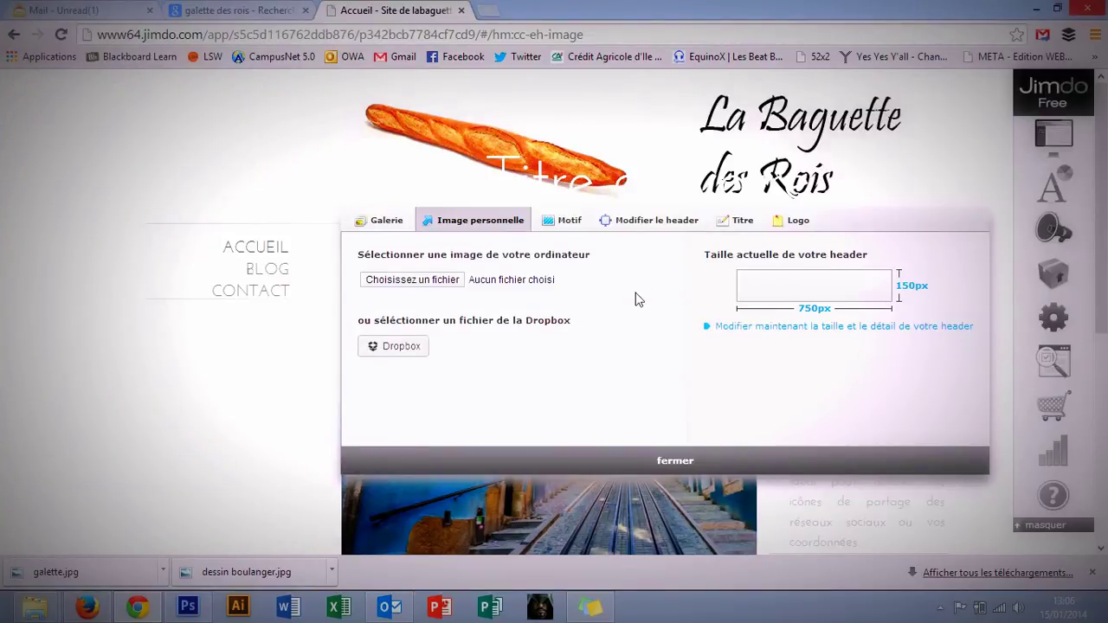
- Delete the default title text "Titre de votre site" from the header
left_click(734, 222)
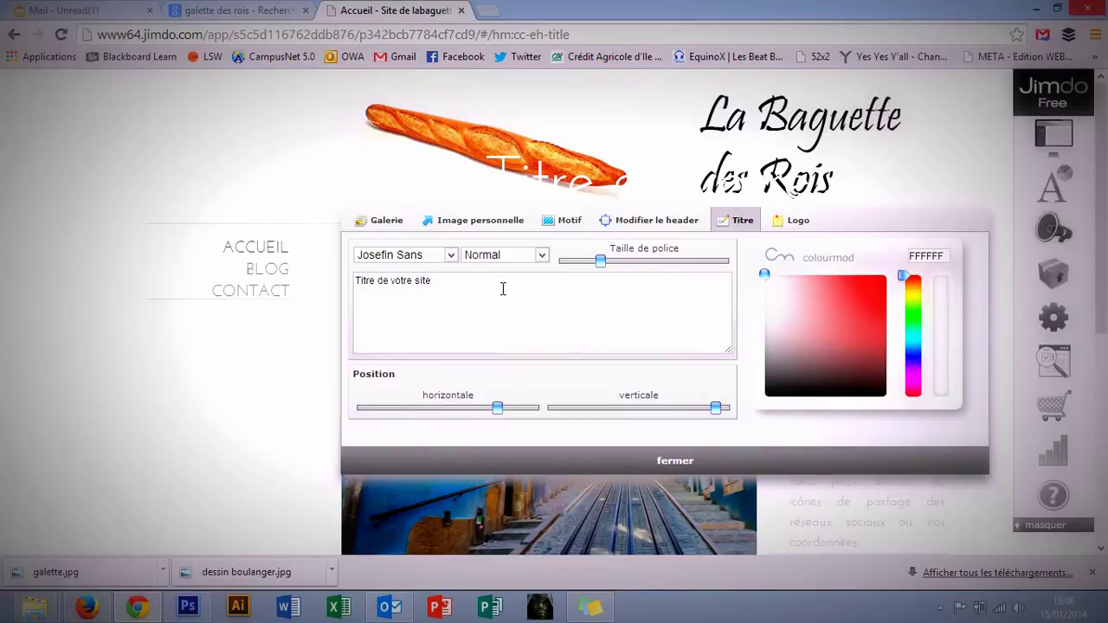
left_click_drag(480, 282, 359, 275)
key("BackSpace")
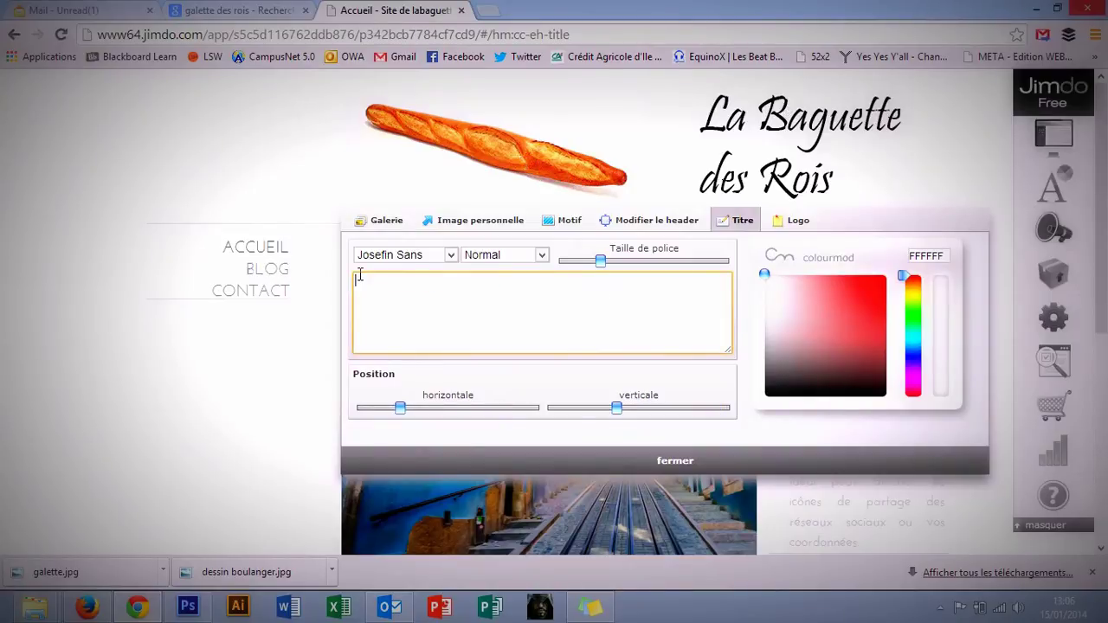
- Increase the header height to its maximum, save the changes and close the header editor
left_click(628, 223)
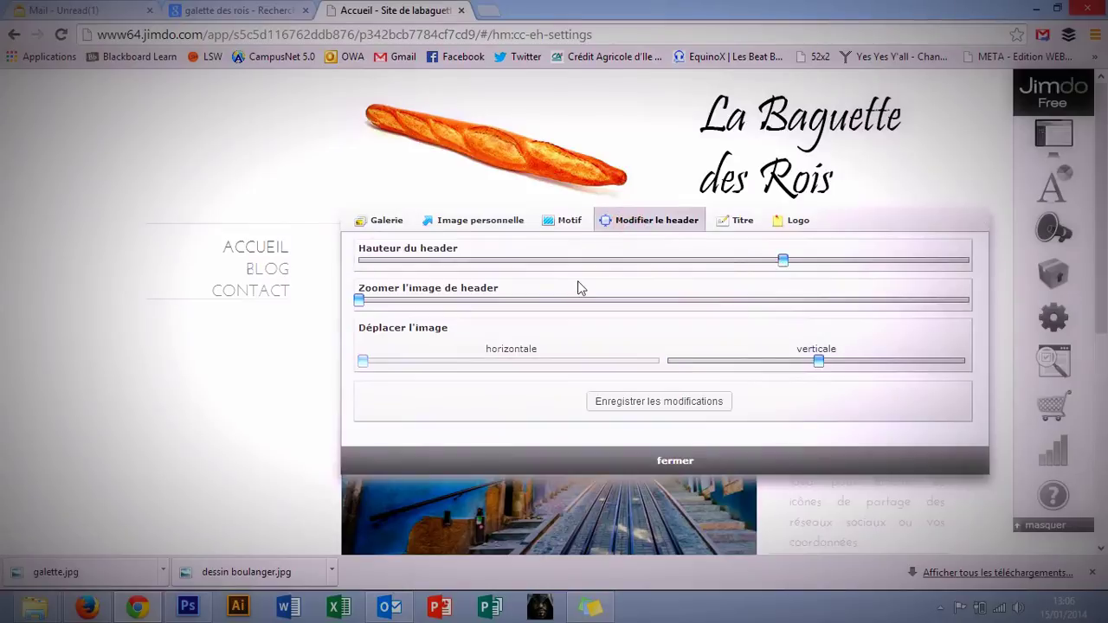
left_click_drag(791, 262, 975, 256)
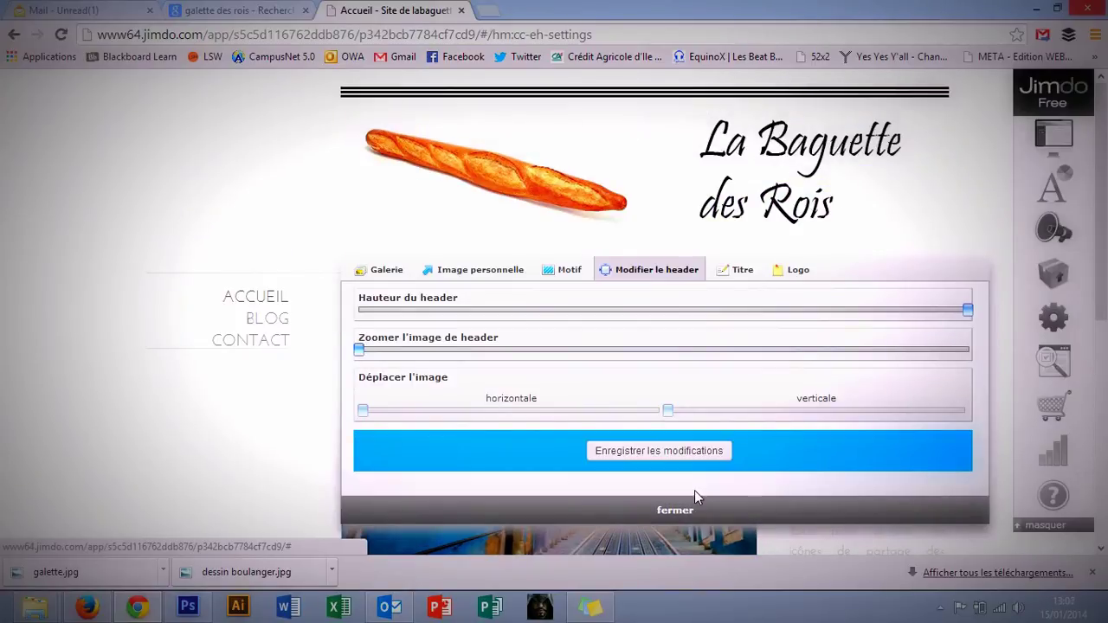
left_click(668, 451)
left_click(717, 512)
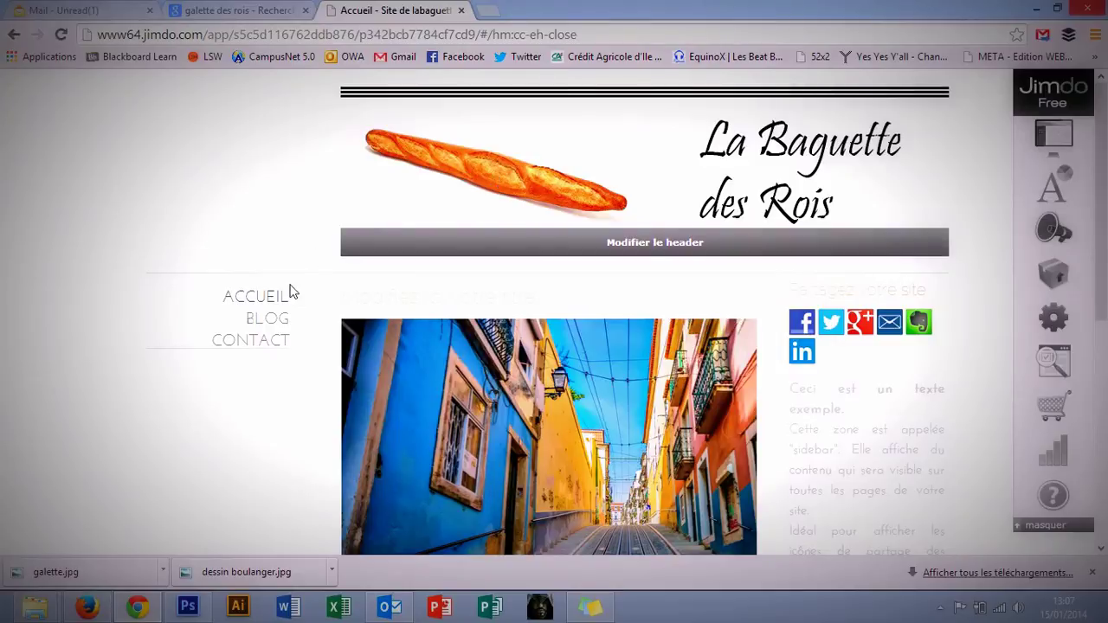
- Open the navigation for editing and add a new page directly below Accueil
mouse_move(280, 353)
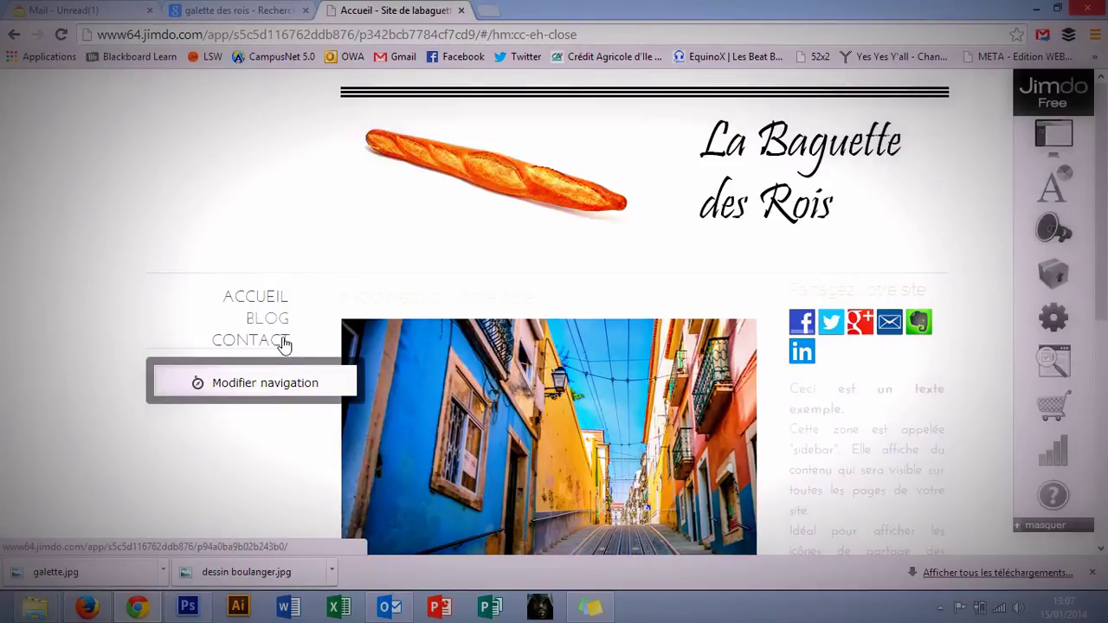
left_click(275, 386)
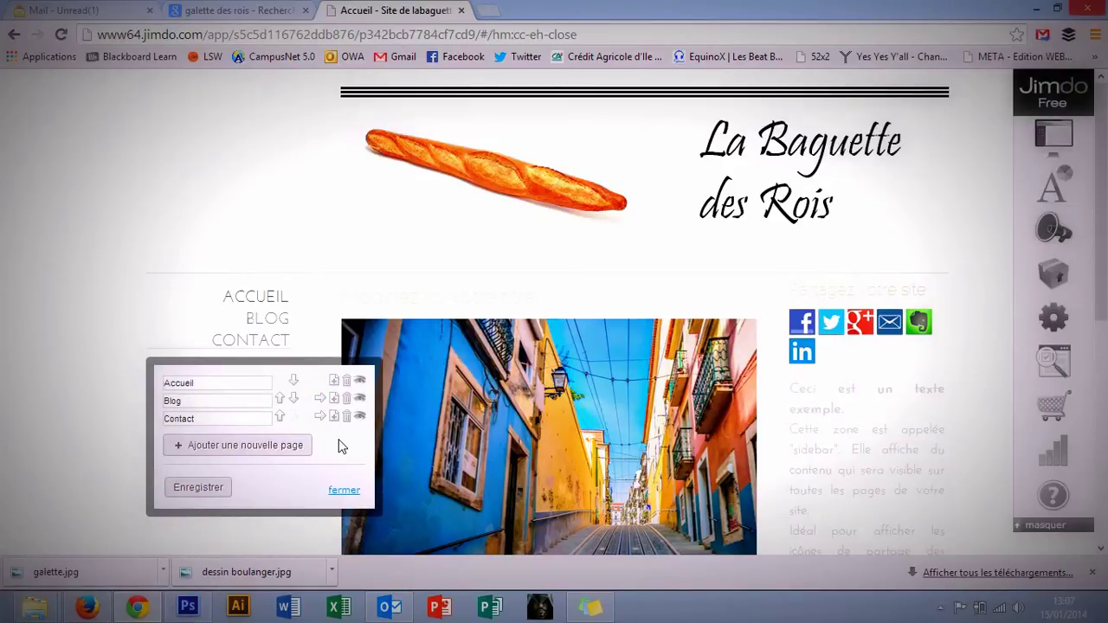
left_click(334, 384)
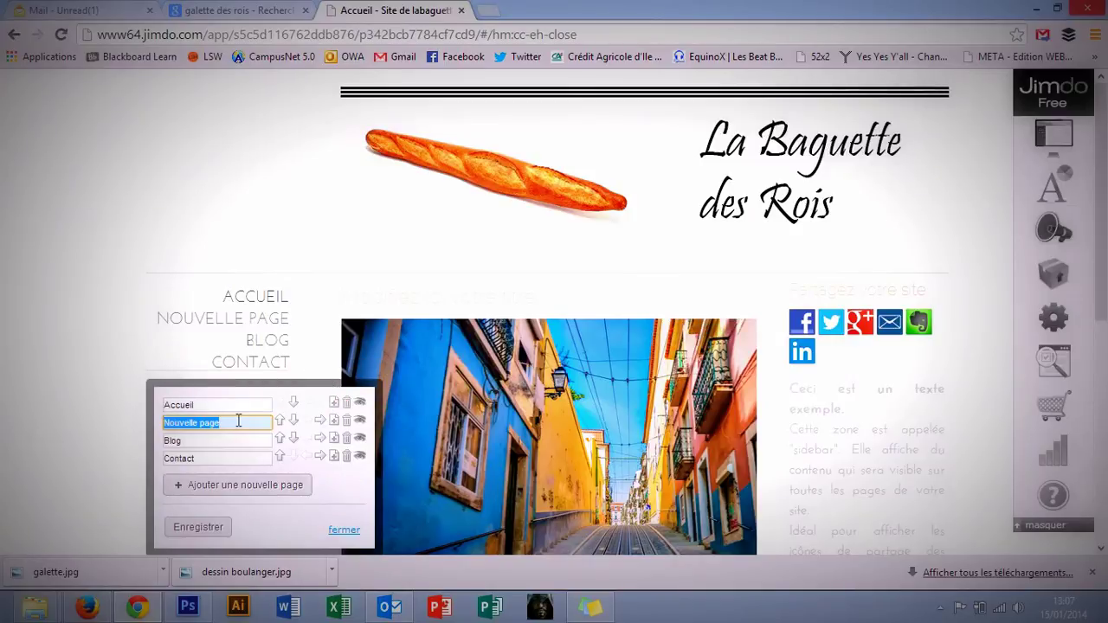
type("Offres")
key("BackSpace")
key("BackSpace")
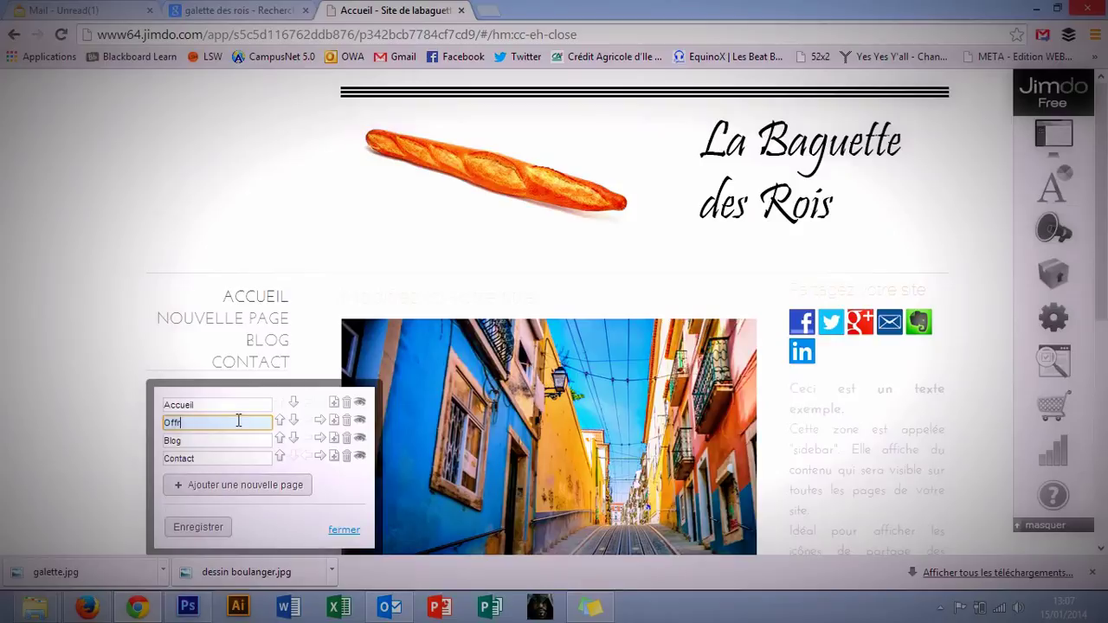
key("BackSpace")
key("BackSpace")
key("BackSpace")
key("BackSpace")
- Name the new page "Promo", save the navigation and close its editor
type("Promo")
left_click(209, 526)
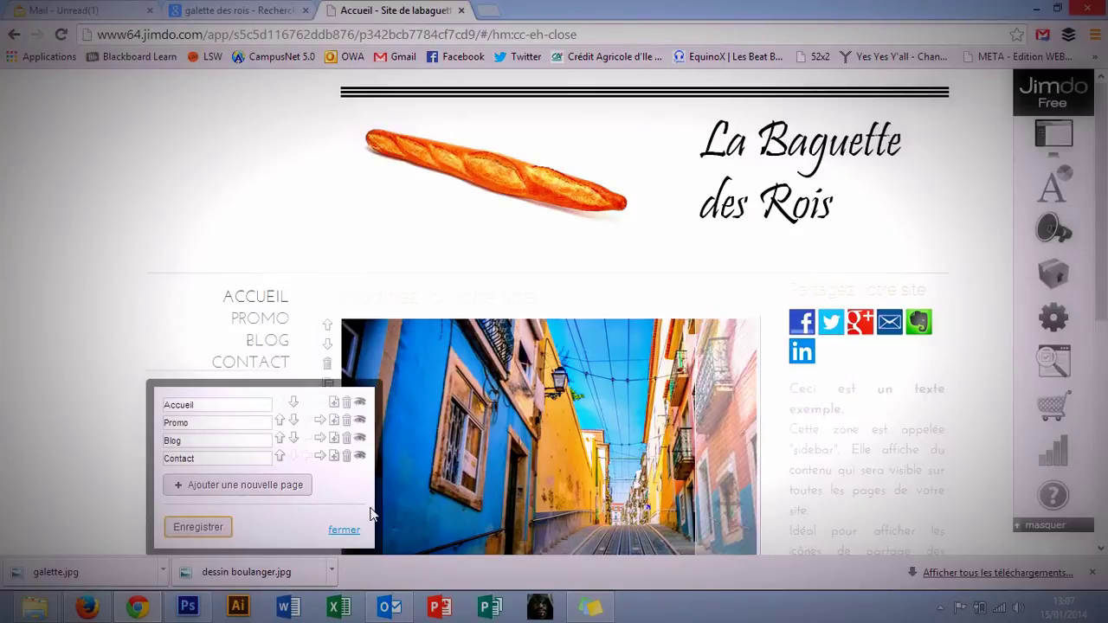
left_click(351, 529)
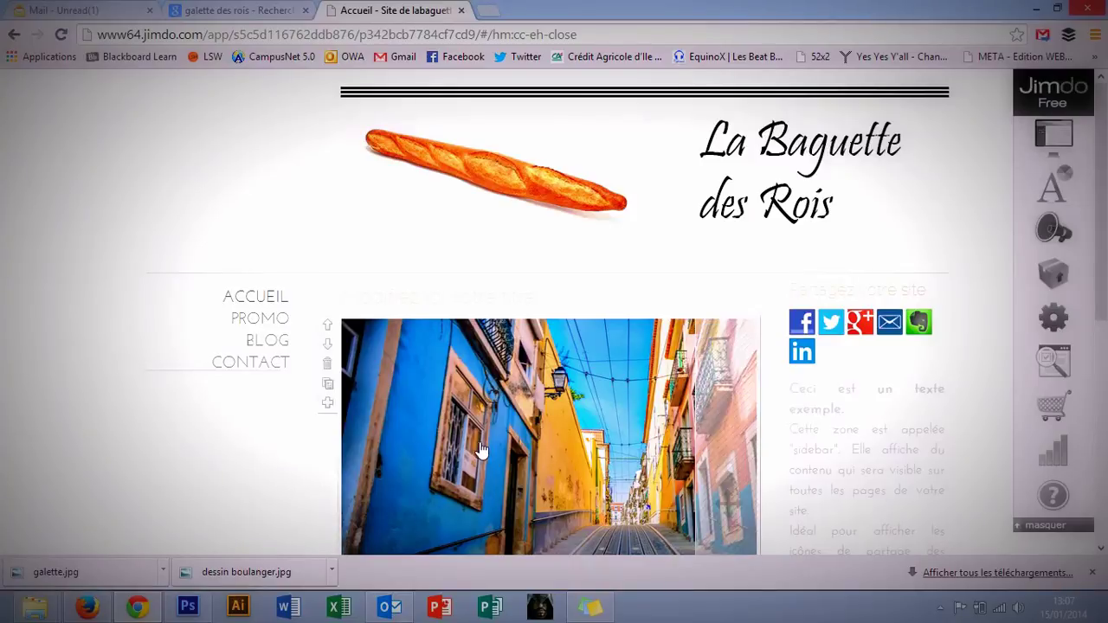
left_click(476, 300)
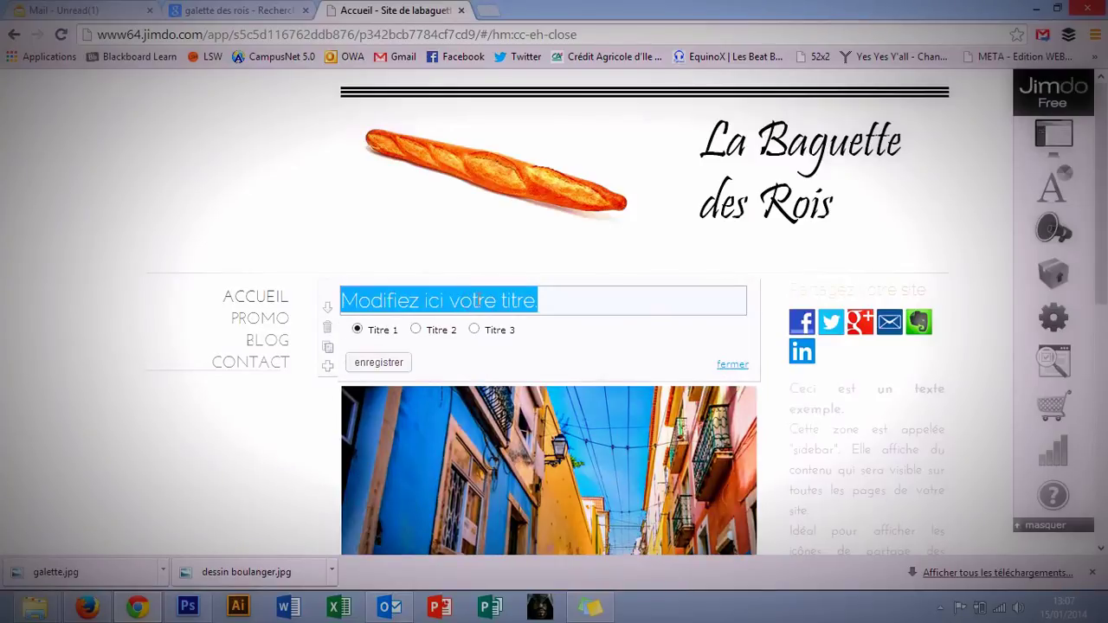
left_click(732, 364)
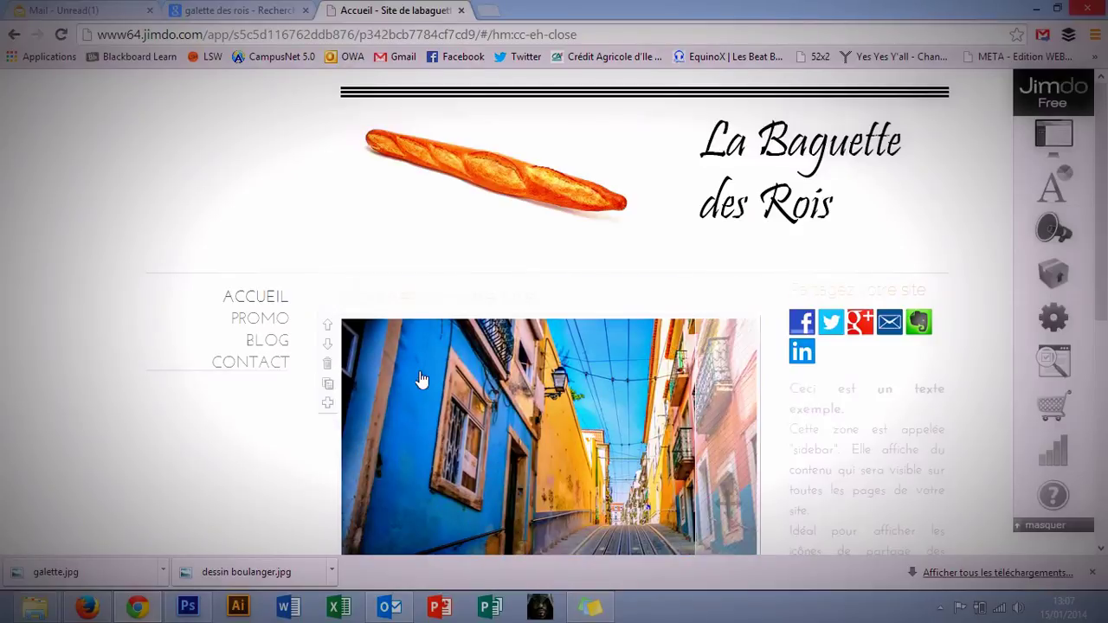
scroll(421, 387, "down", 1)
scroll(422, 387, "down", 3)
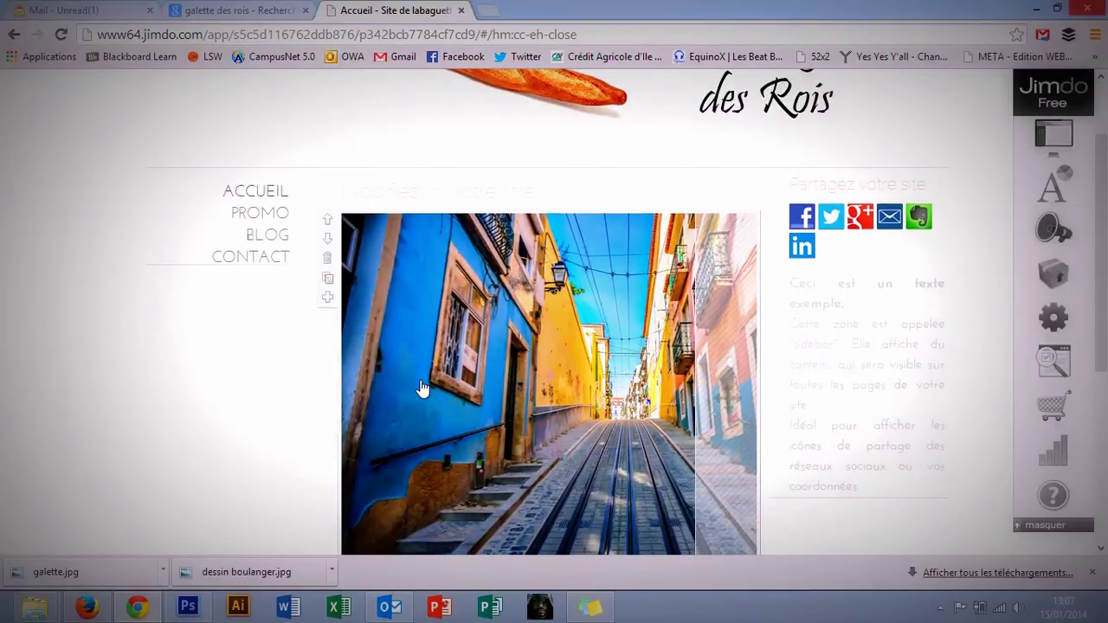
scroll(382, 426, "up", 3)
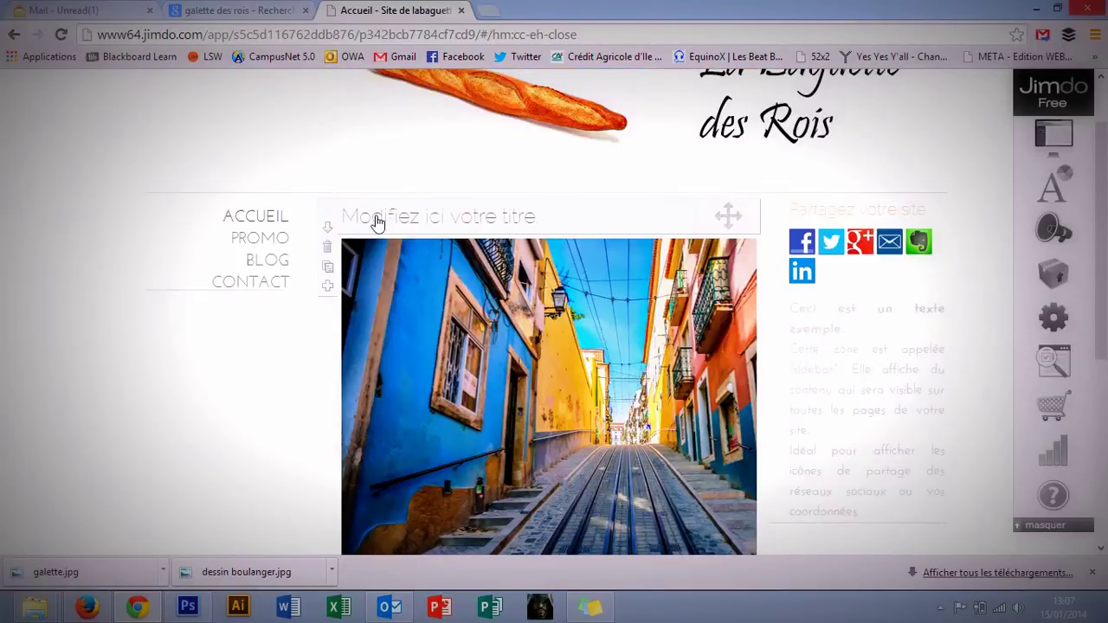
- Change the home page heading above the street photo to "Bienvenue chez nous" and save it
left_click(377, 222)
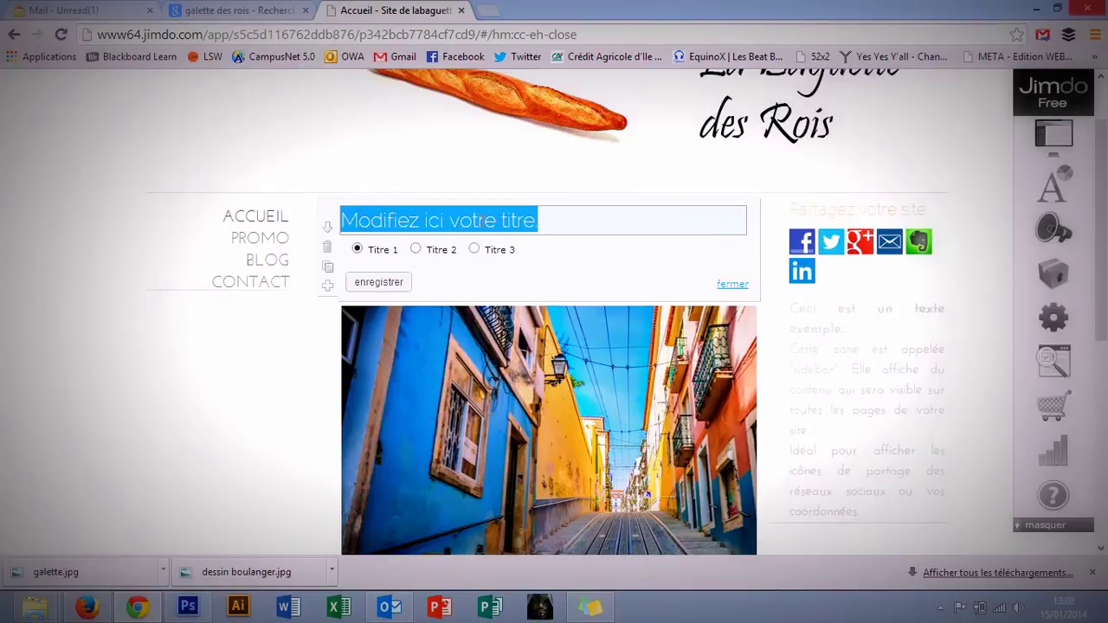
type("Bienvenue chez r")
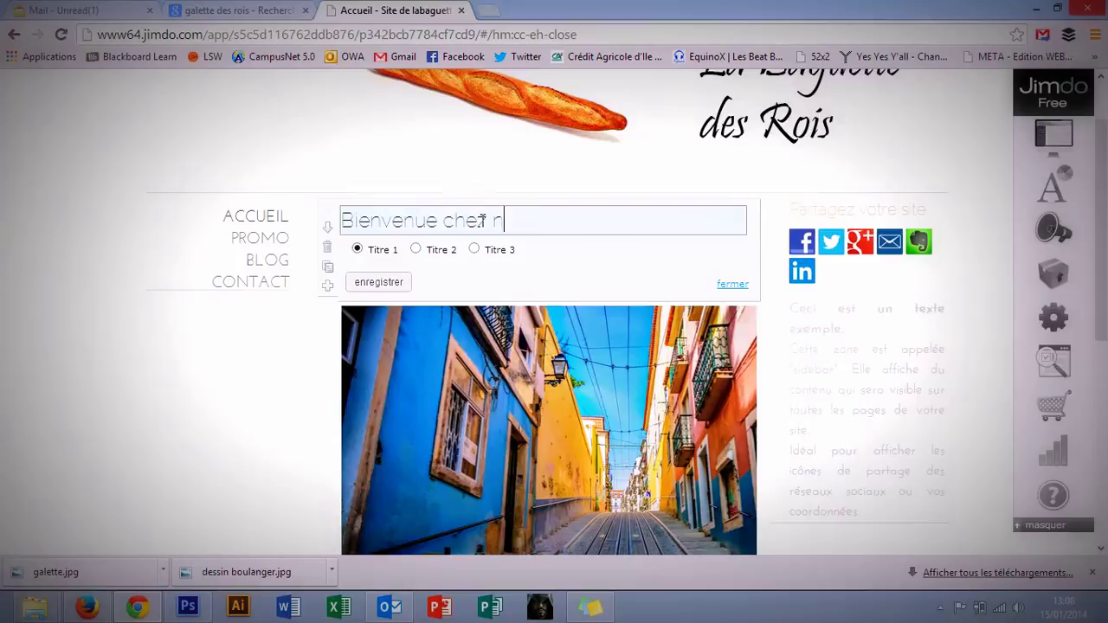
key("BackSpace")
type("nous")
left_click(391, 285)
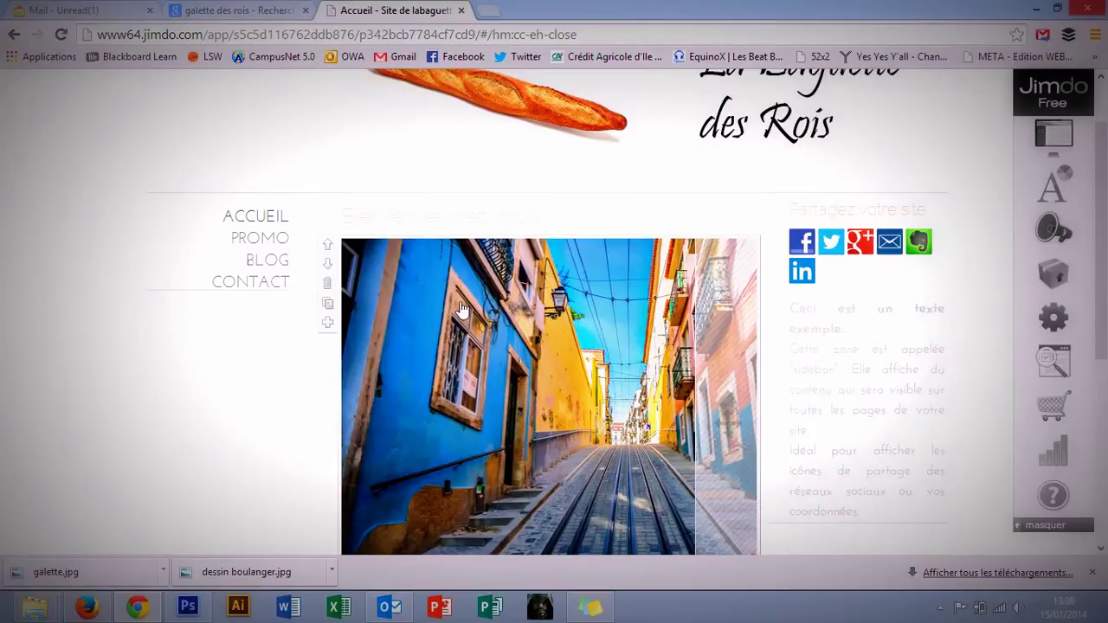
- Replace the street photo on the home page with the image file "dessin boulanger"
left_click(576, 315)
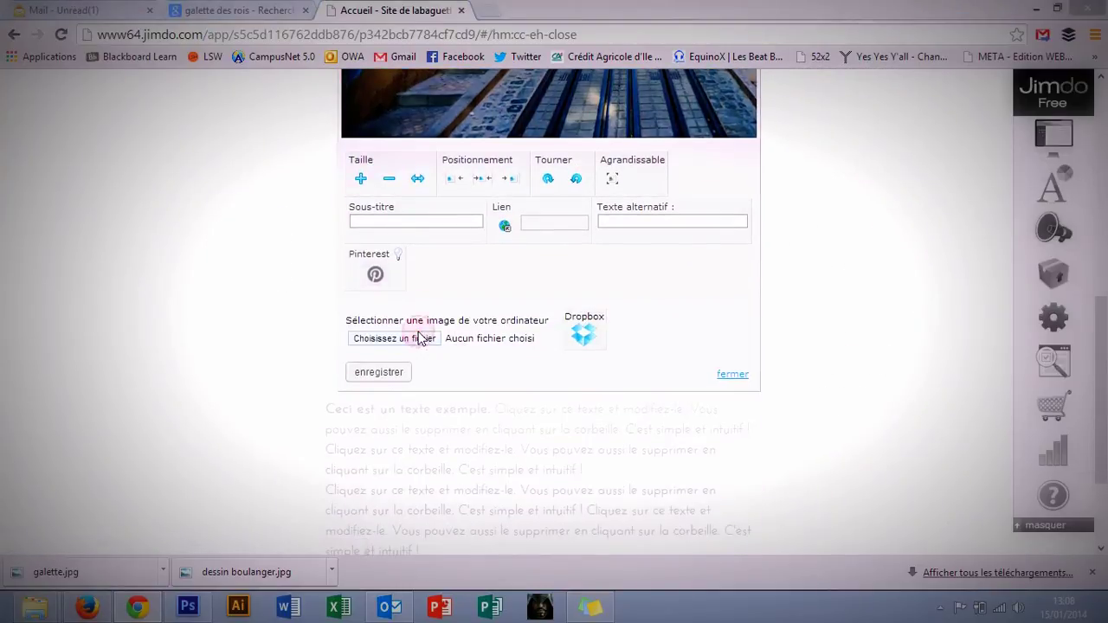
left_click(419, 338)
left_click(375, 145)
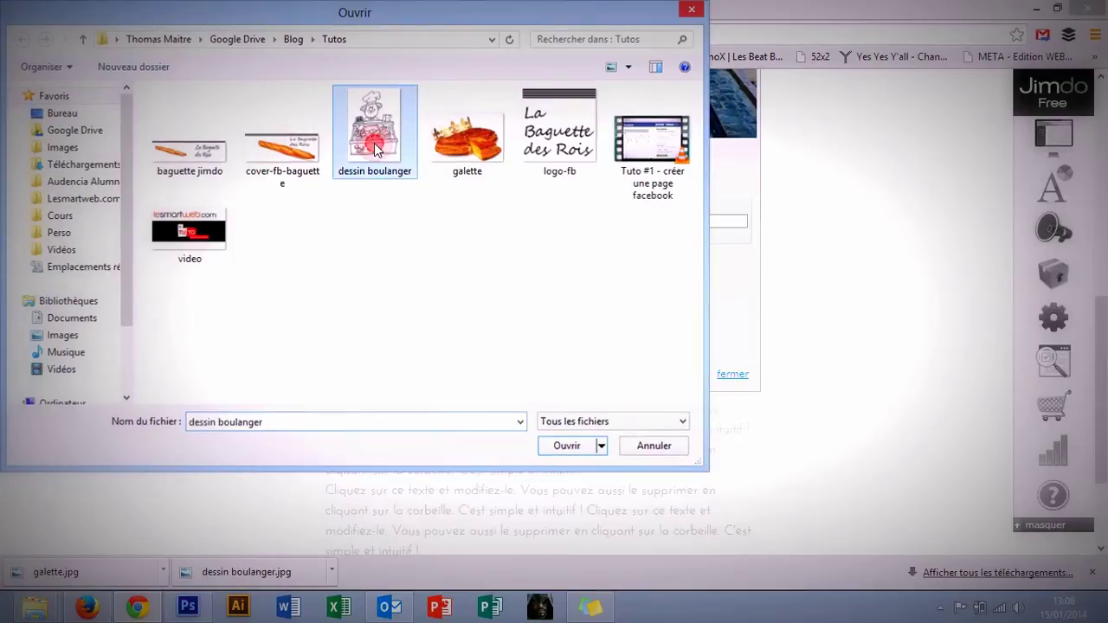
double_click(374, 149)
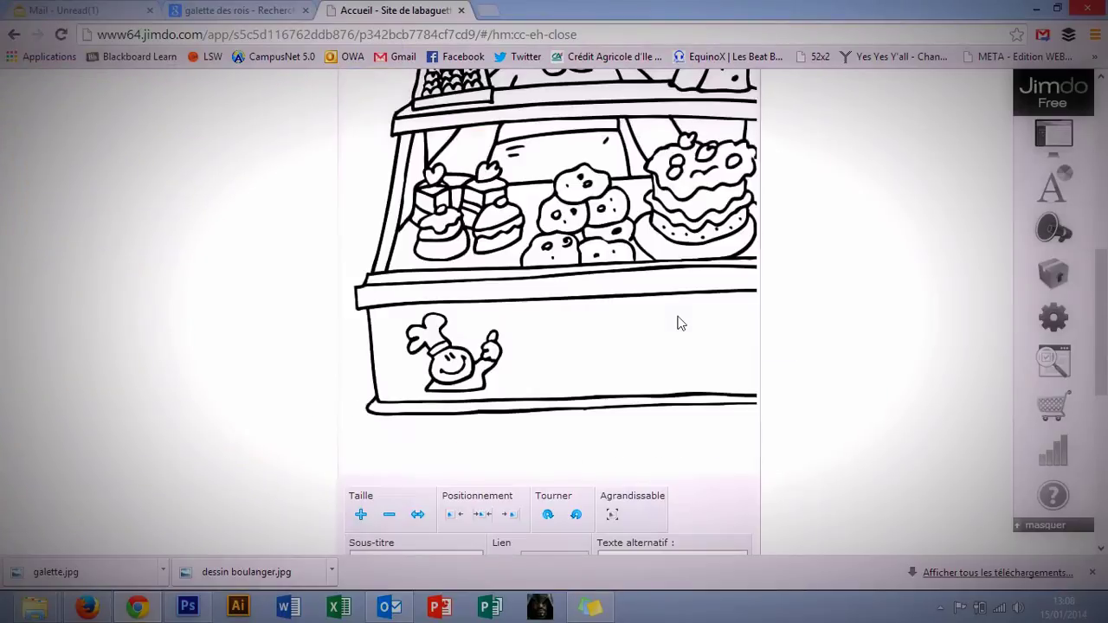
scroll(679, 323, "up", 3)
scroll(680, 323, "up", 1)
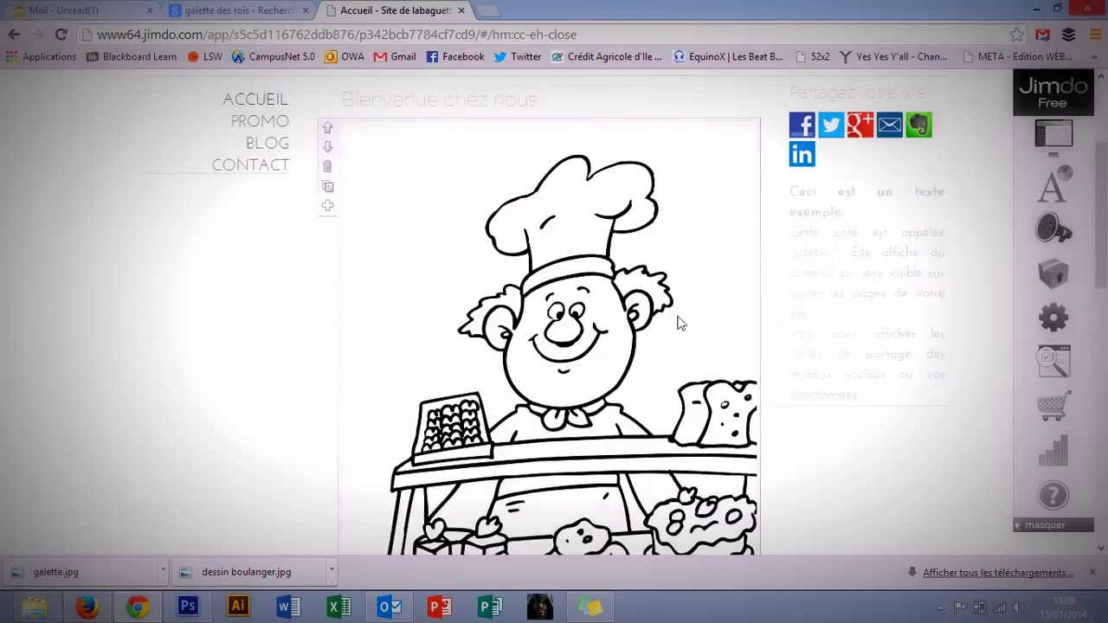
- Centre the baker drawing, fit it to the width of the content column and save the image
scroll(679, 322, "down", 4)
scroll(680, 323, "down", 1)
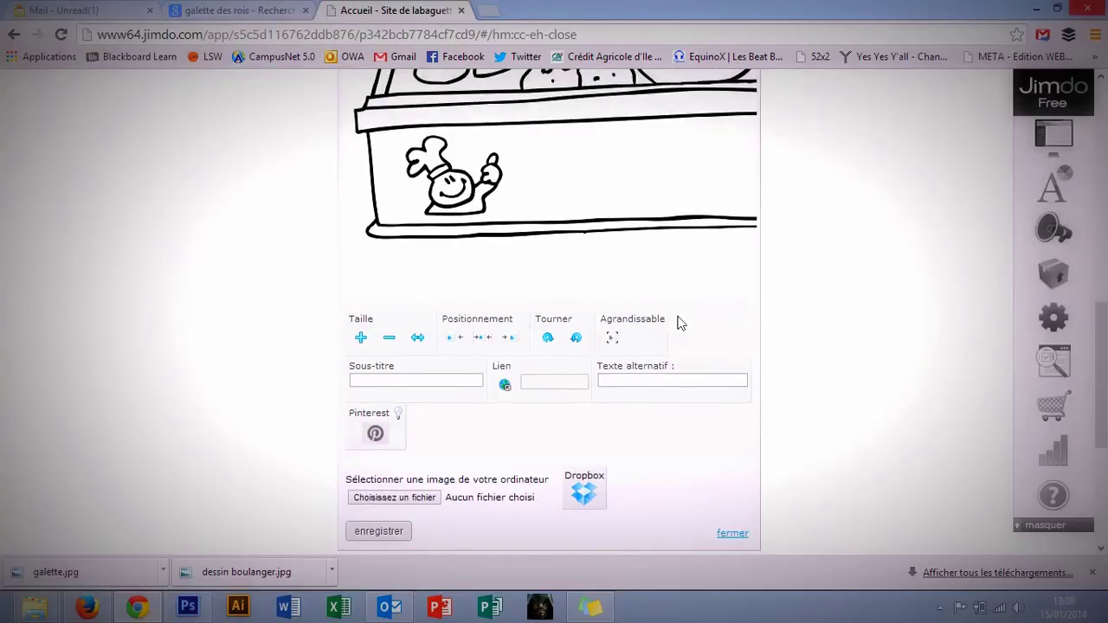
left_click(482, 343)
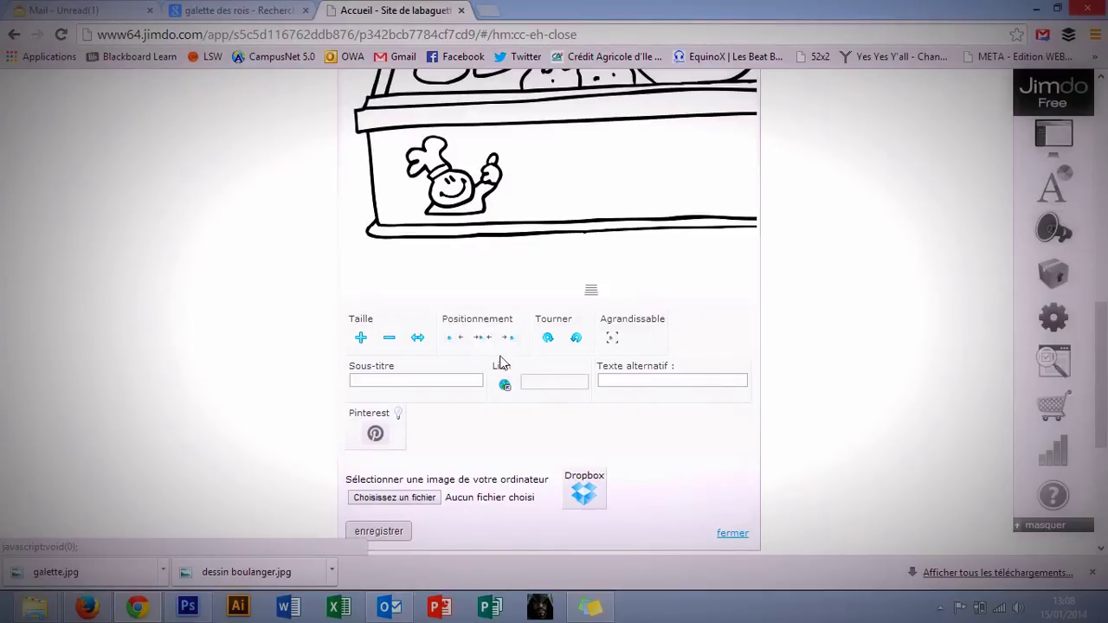
left_click(479, 340)
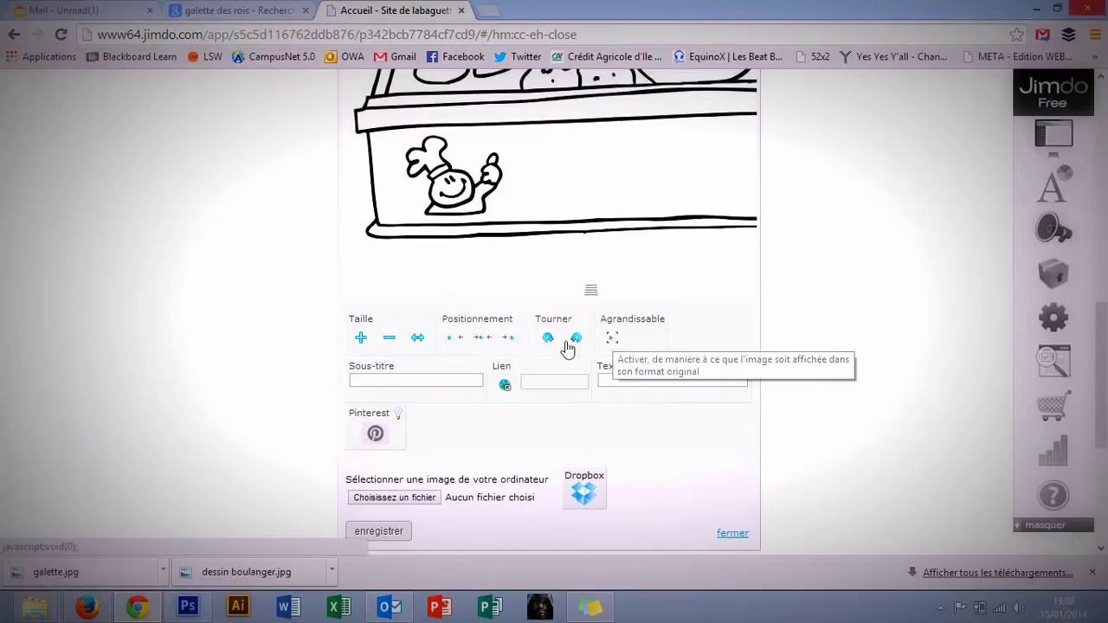
left_click(424, 345)
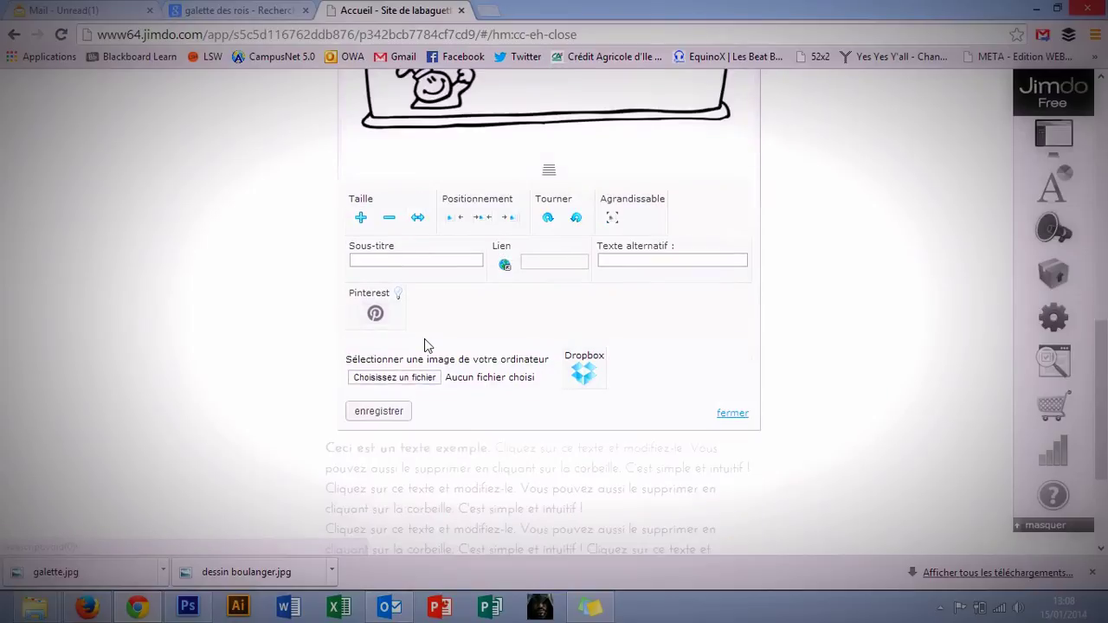
left_click(381, 411)
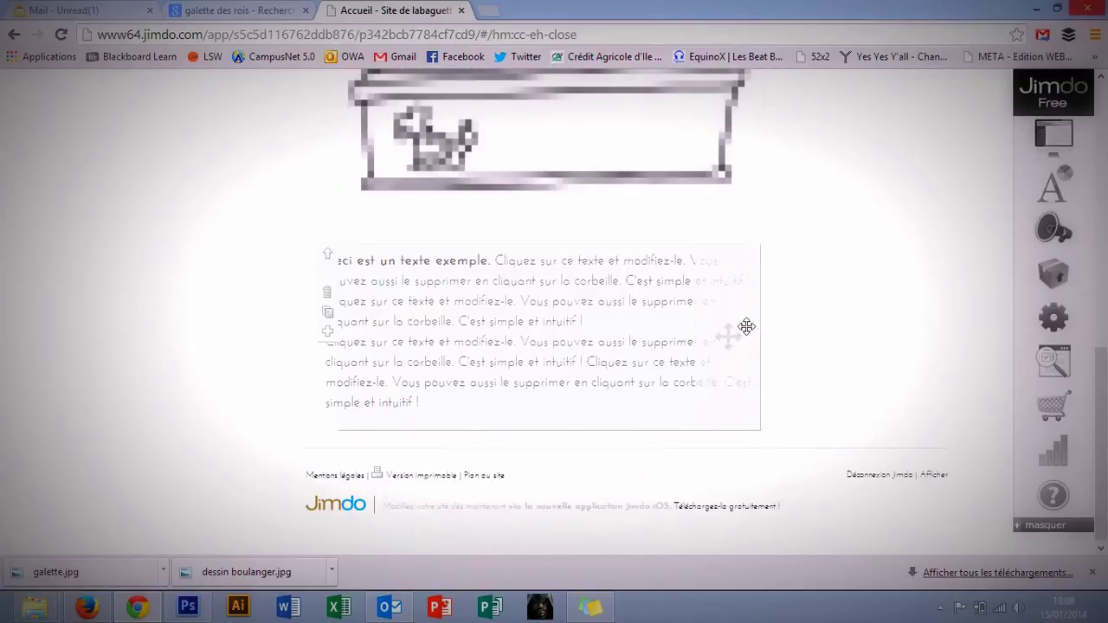
scroll(813, 264, "up", 7)
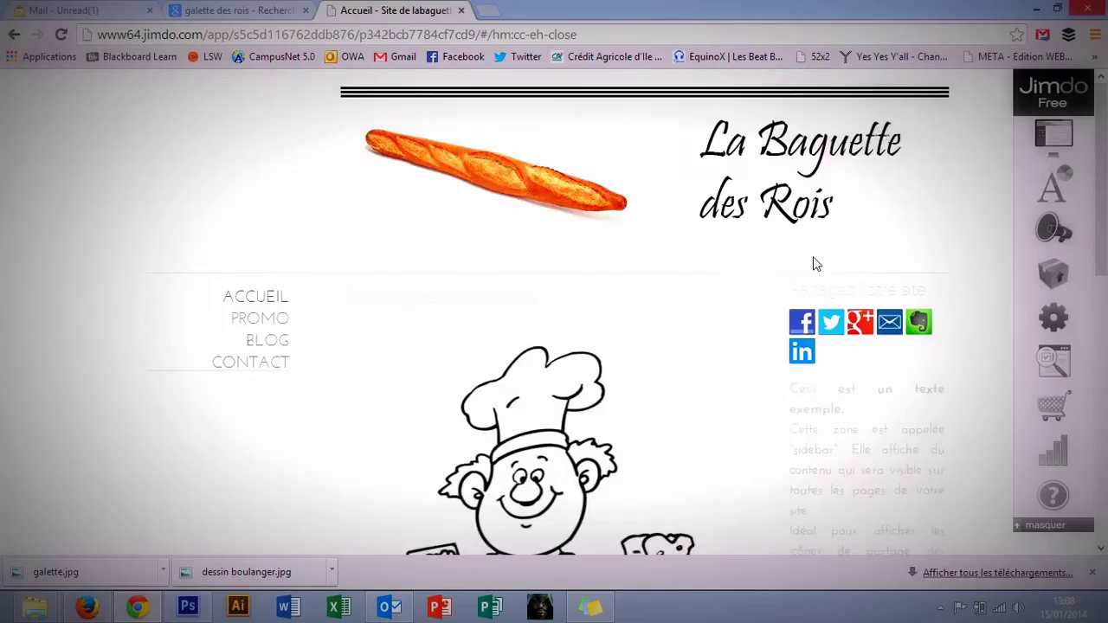
- Replace the sample text below the drawing with "BonBonjour et bienvenue à la baguette des rois, premier boulangerie bio de Saintes." and save it
scroll(677, 320, "down", 10)
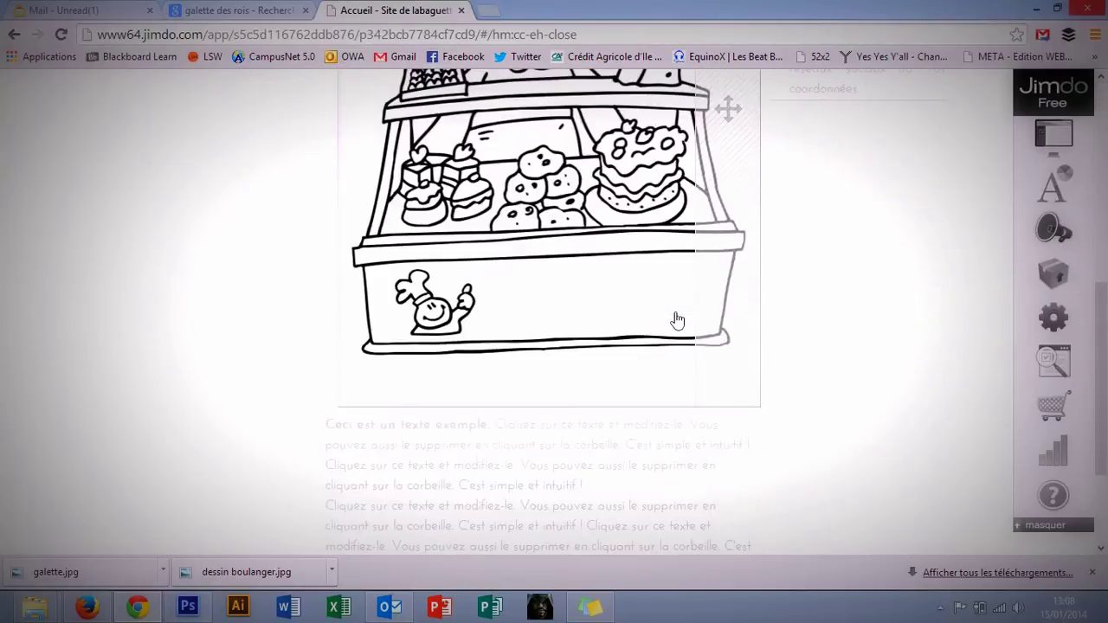
left_click(546, 281)
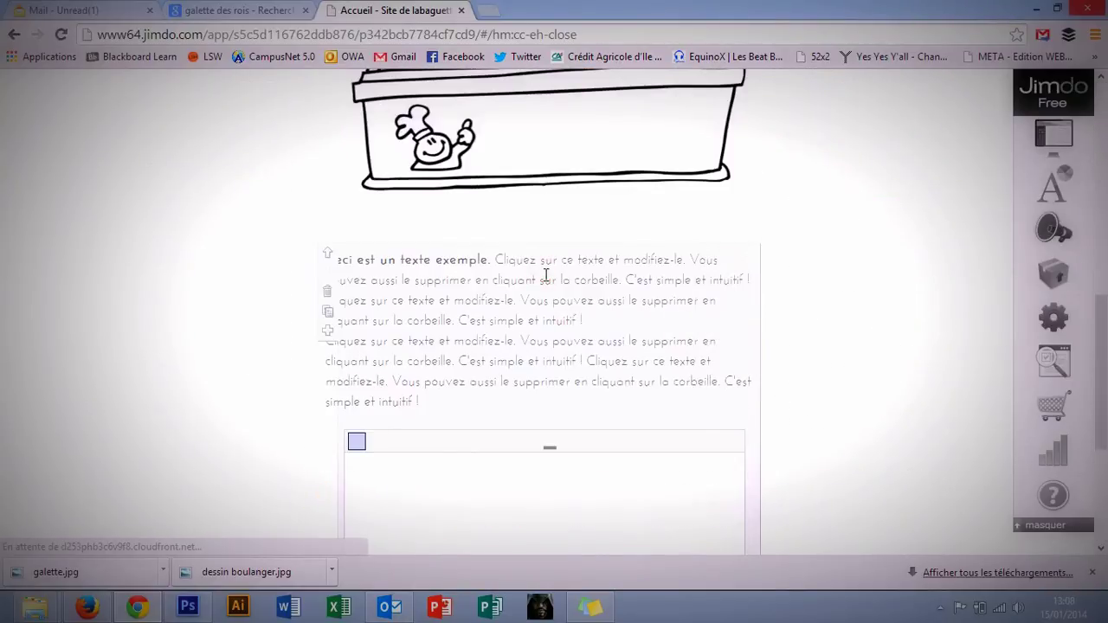
key("ctrl+a")
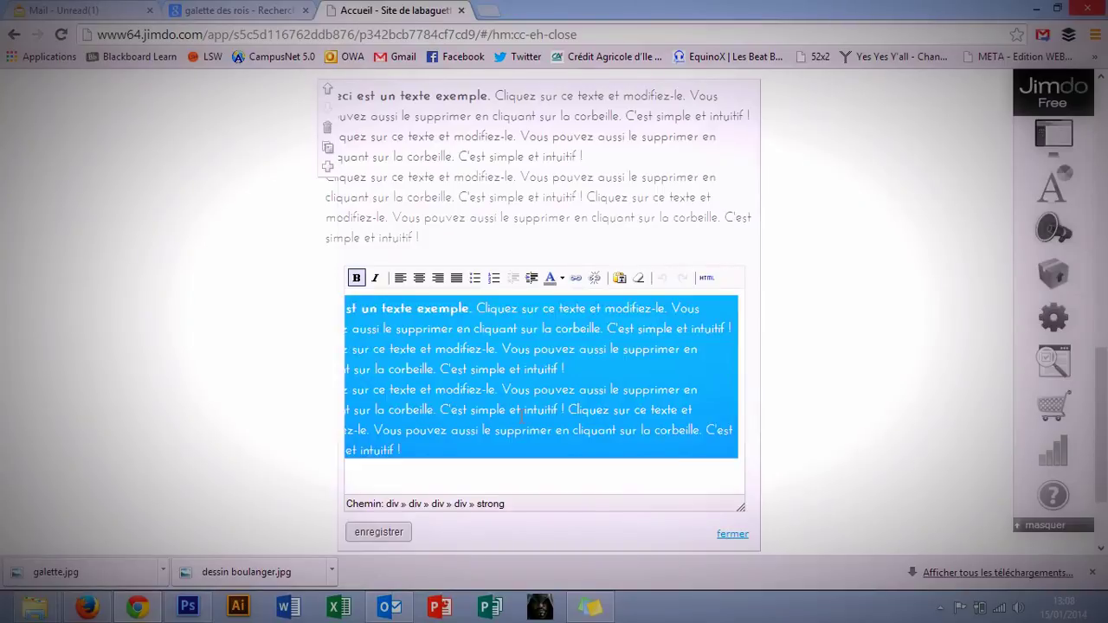
key("Delete")
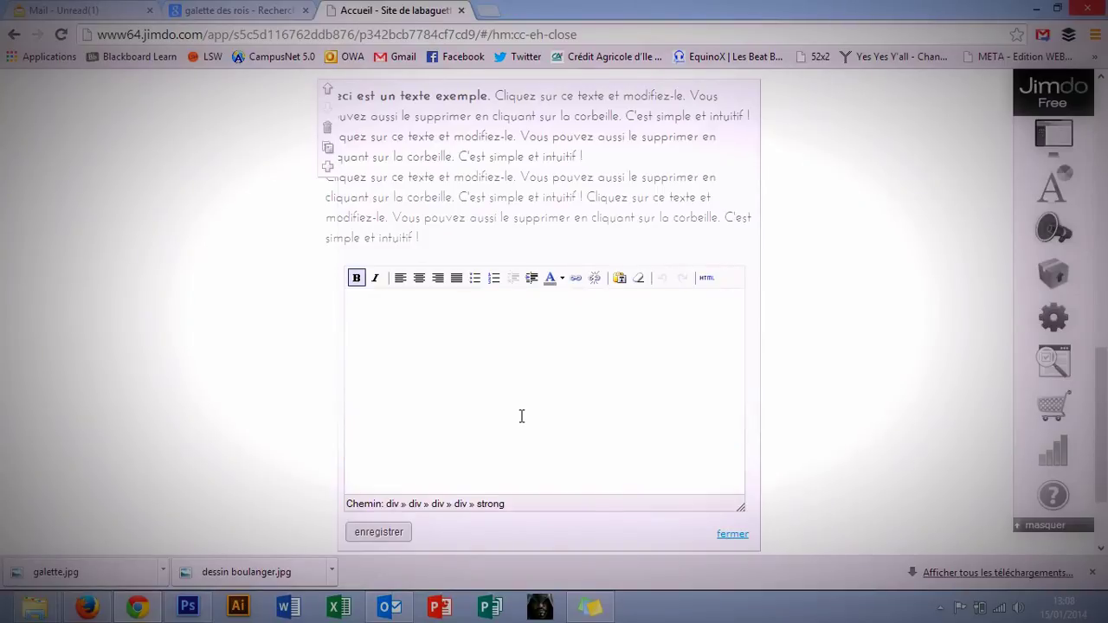
type("pr")
key("BackSpace")
key("BackSpace")
type("njour et bienvenue à la")
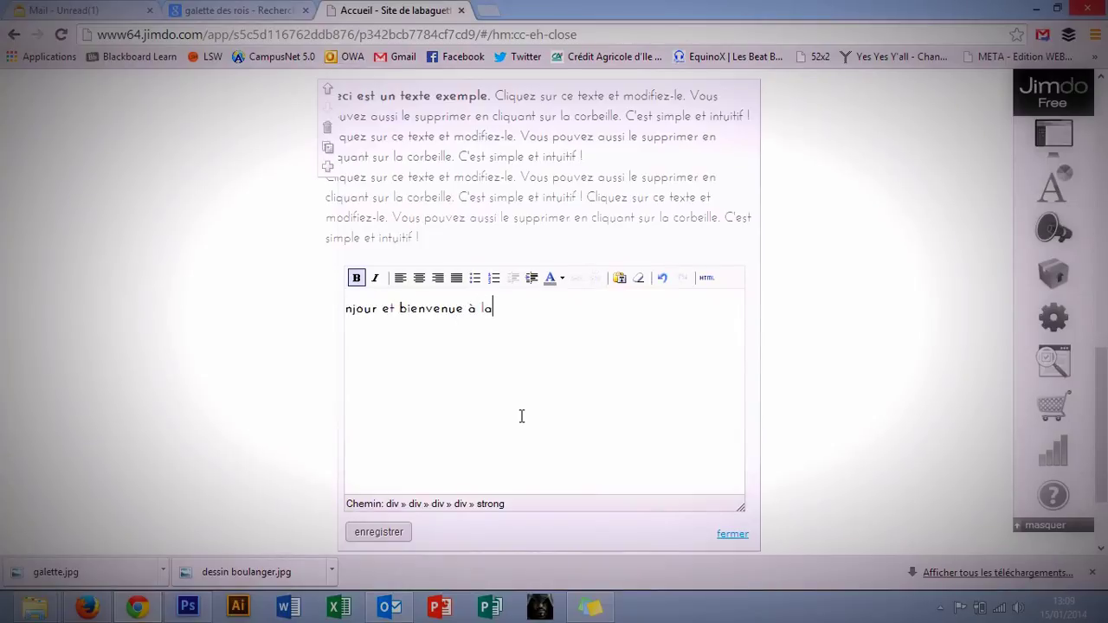
type(" baguette des rois")
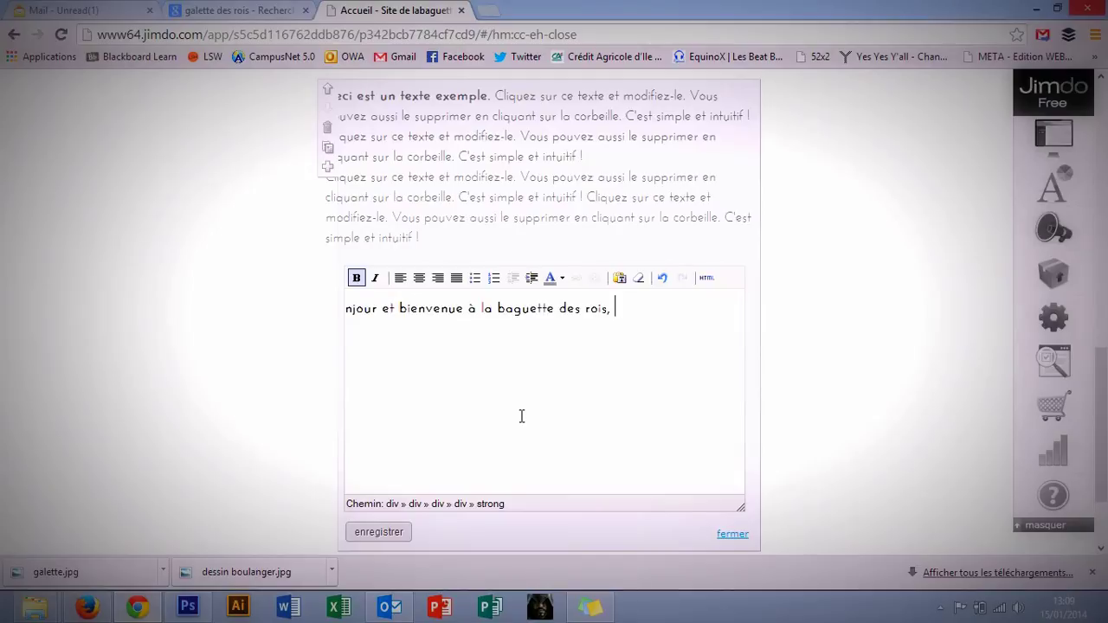
type(", premier boulangerie bio de ")
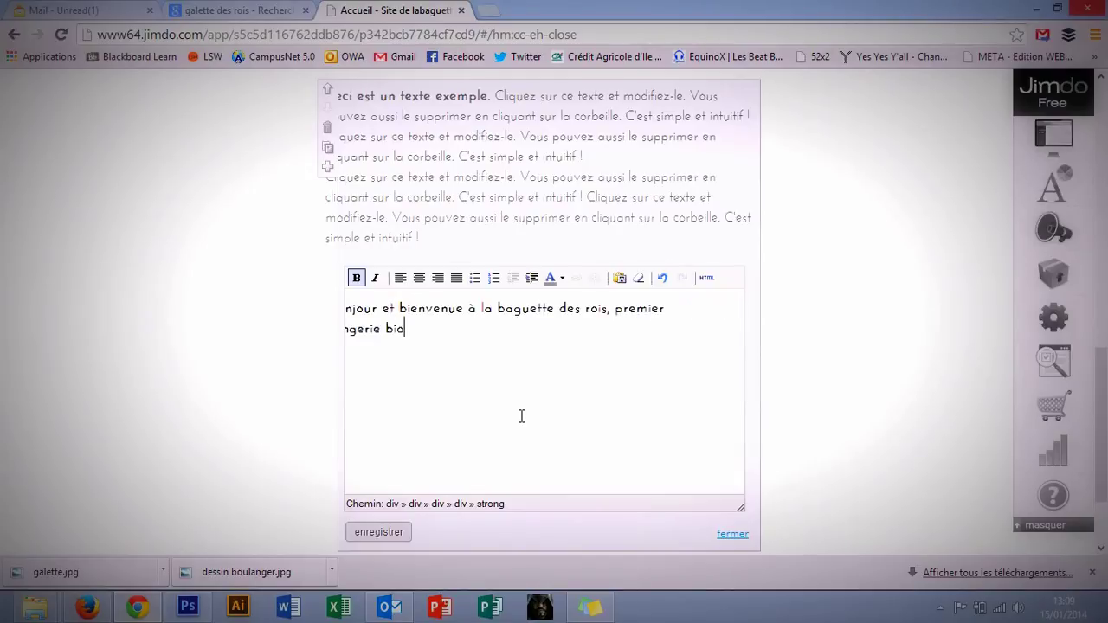
type("Saintes.")
left_click(372, 532)
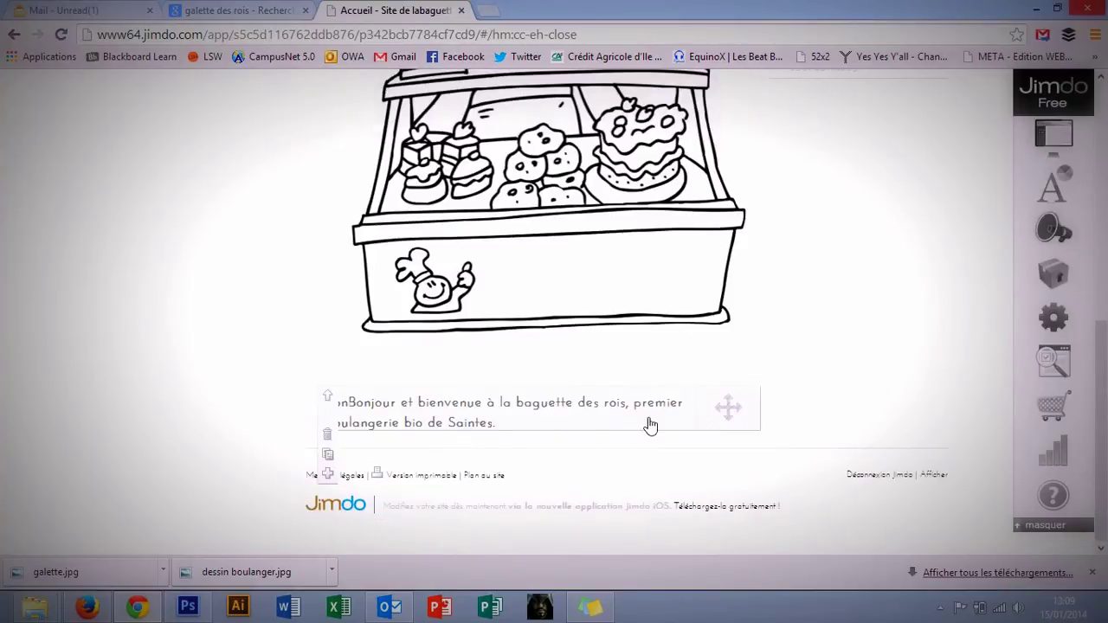
- Change the sidebar heading above the share icons to "Réseaux sociaux" and save it
scroll(801, 316, "up", 10)
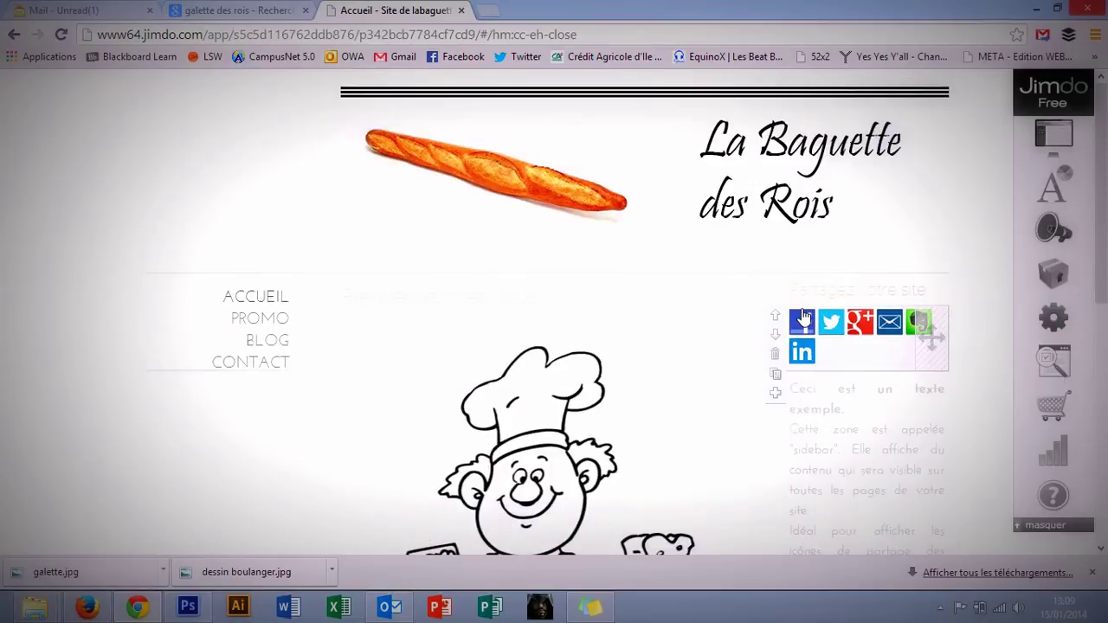
left_click(881, 291)
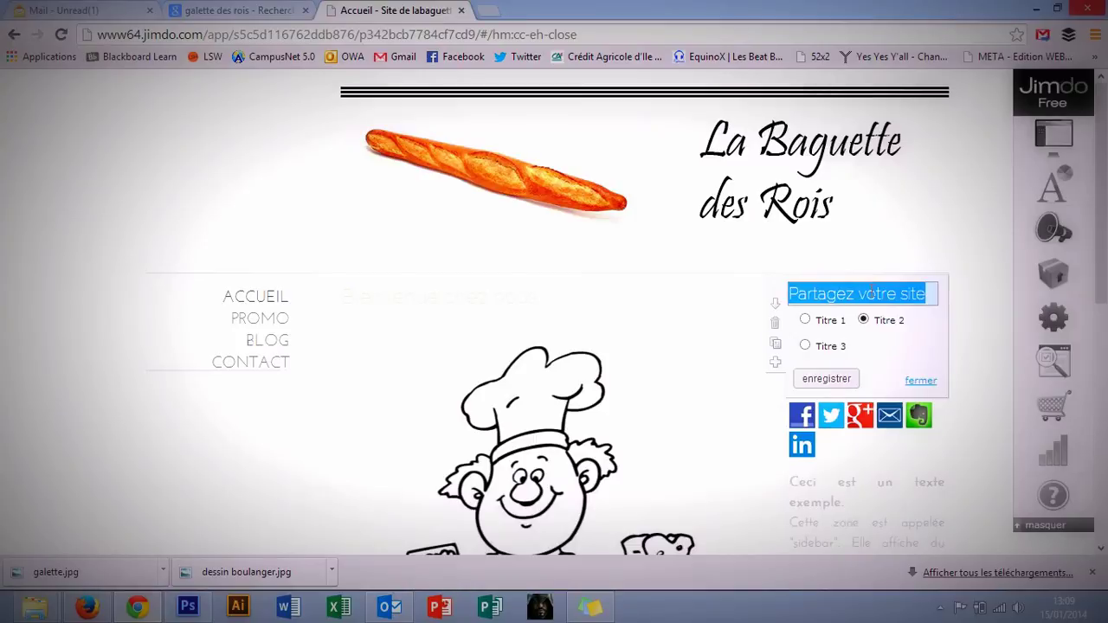
type("Réseaux")
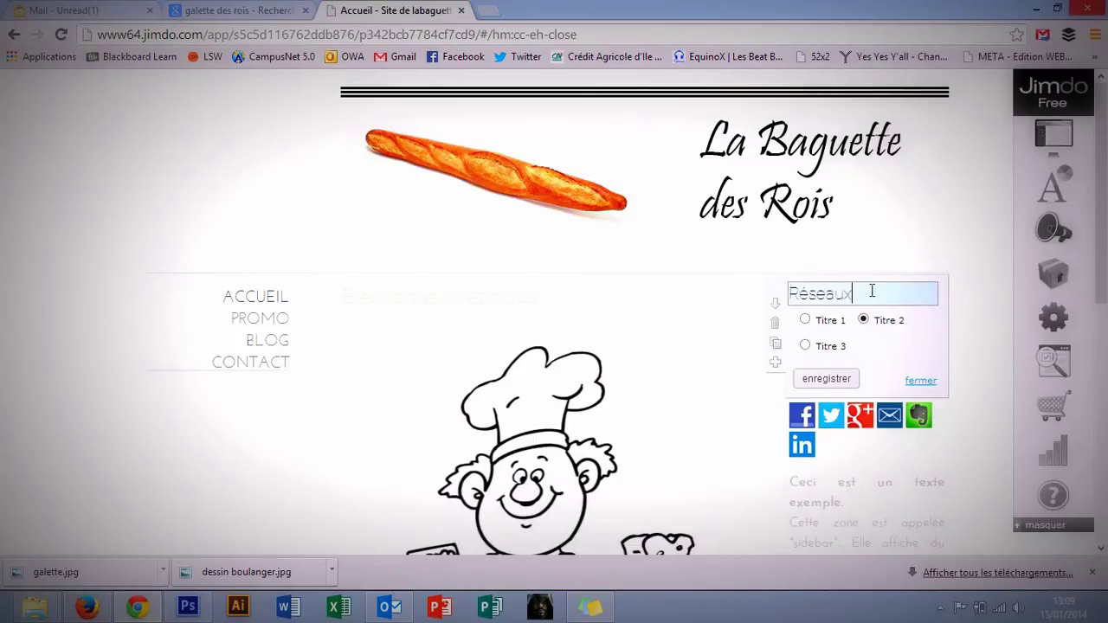
type(" sociaux")
left_click(836, 379)
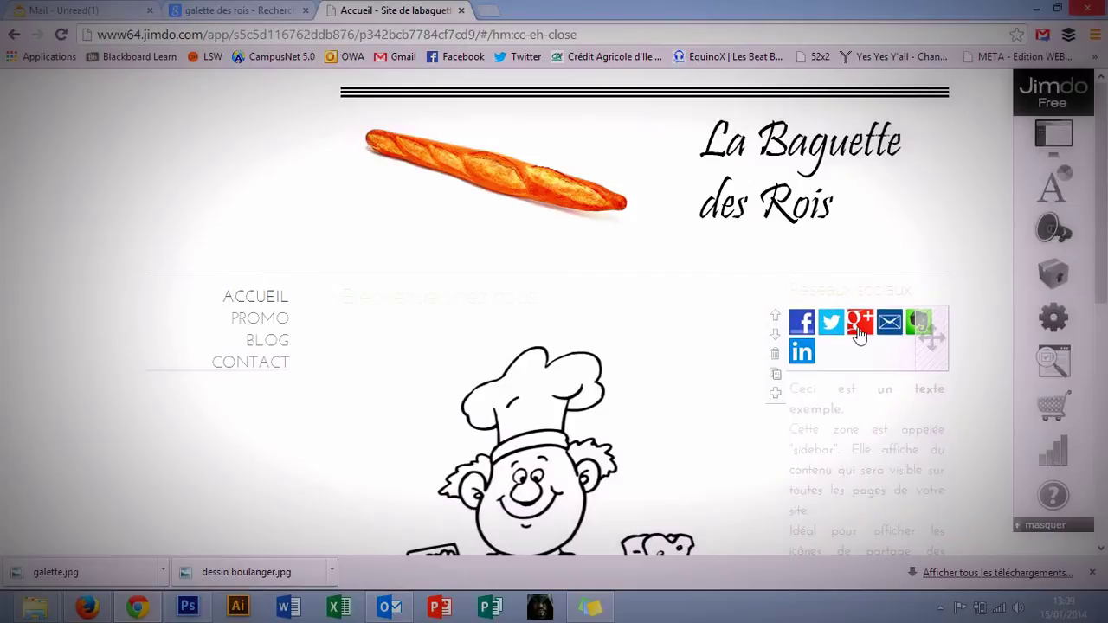
- Set the sidebar share icons to a size of 16px and save the change
left_click(858, 335)
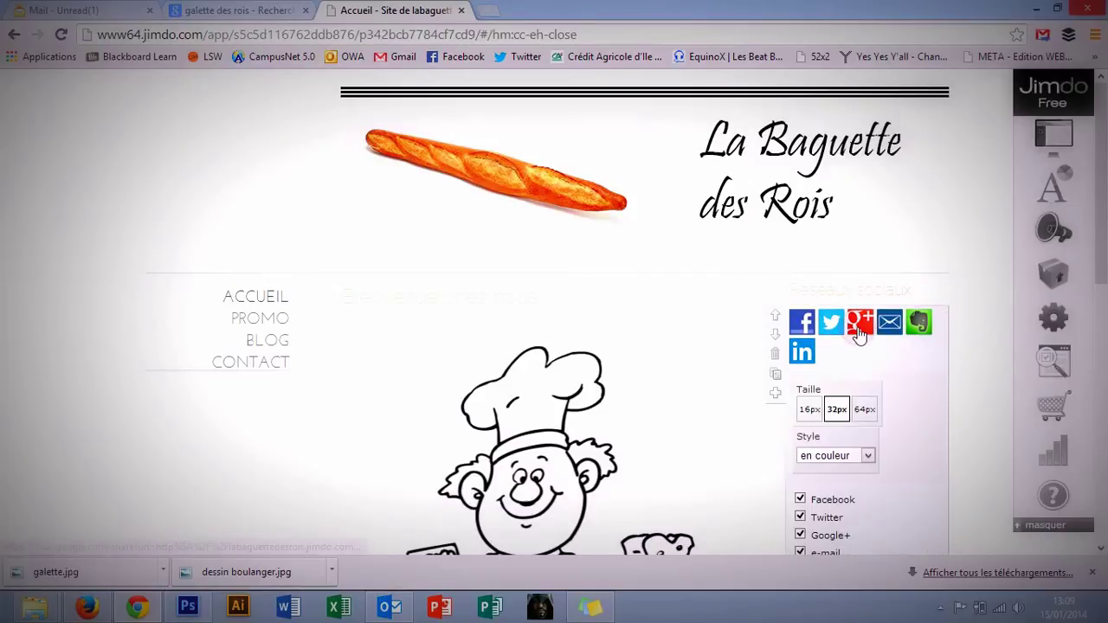
left_click(817, 414)
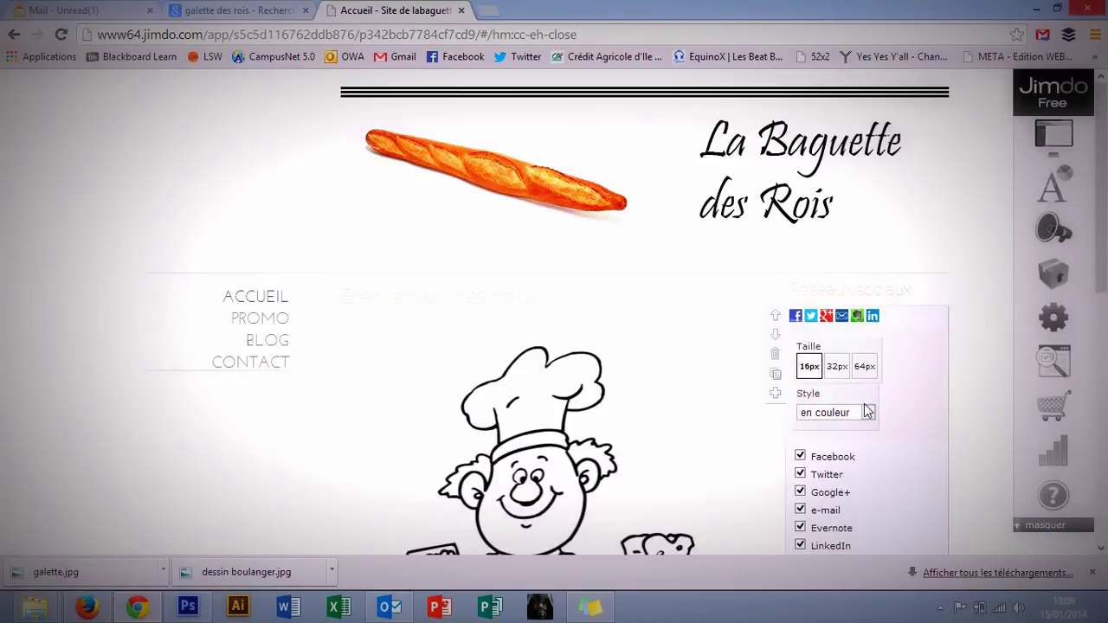
scroll(869, 428, "down", 3)
scroll(871, 425, "down", 3)
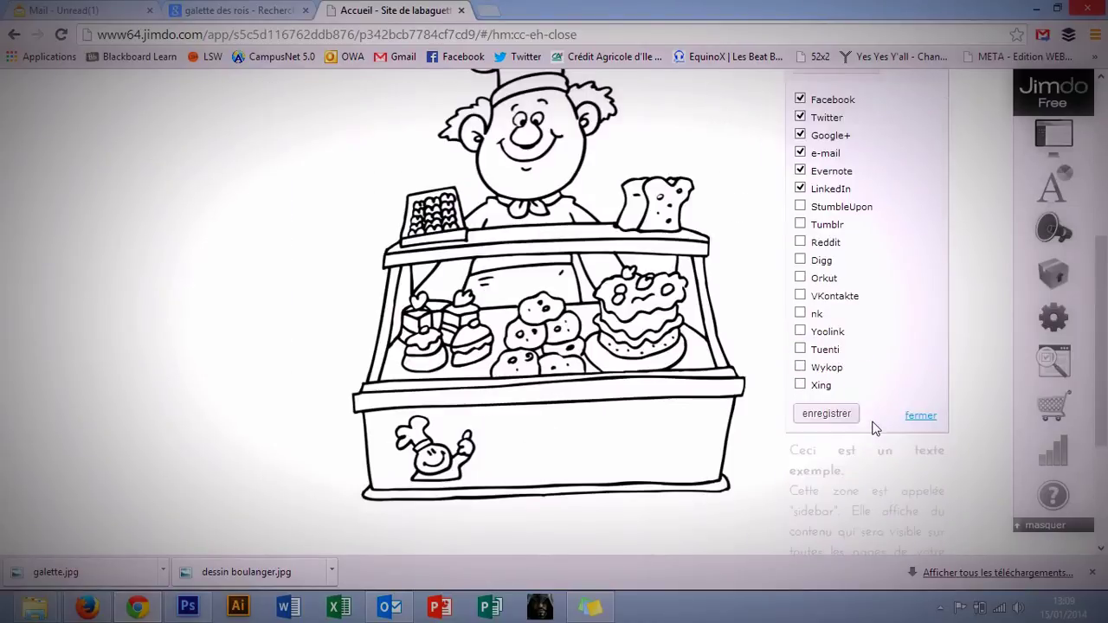
left_click(840, 420)
- Add a Google Maps element directly below the sample text in the sidebar
scroll(940, 297, "up", 3)
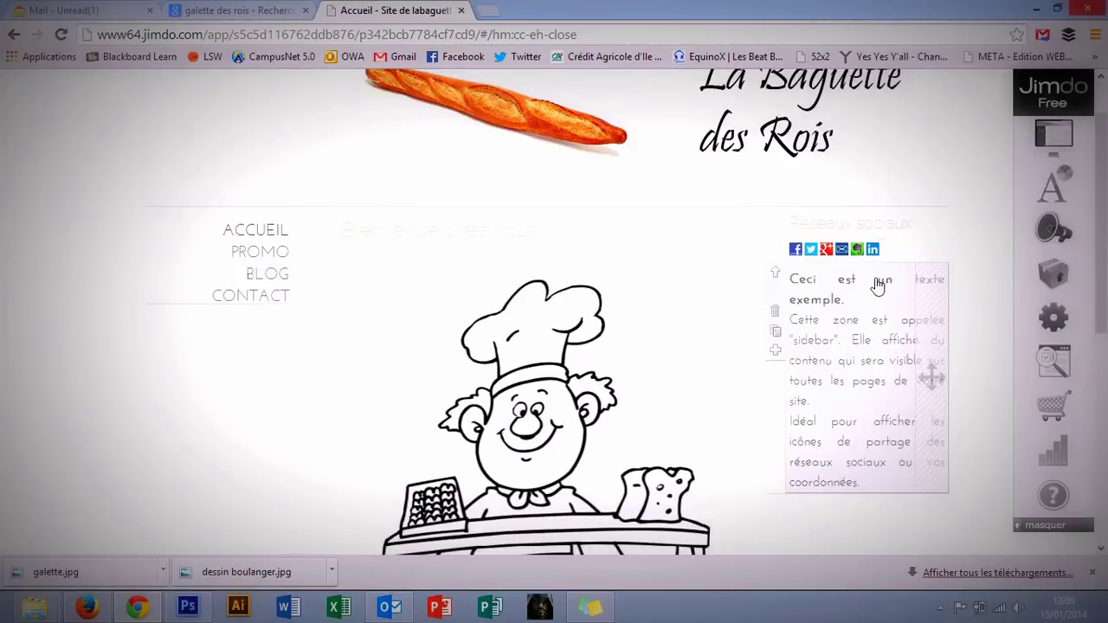
left_click(774, 349)
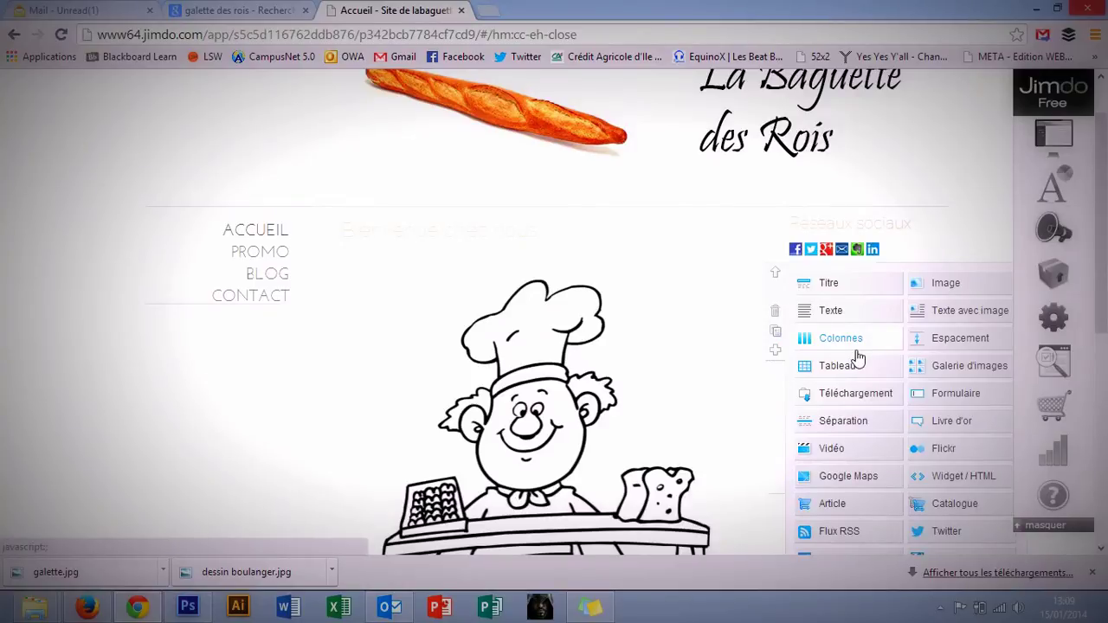
scroll(857, 356, "down", 1)
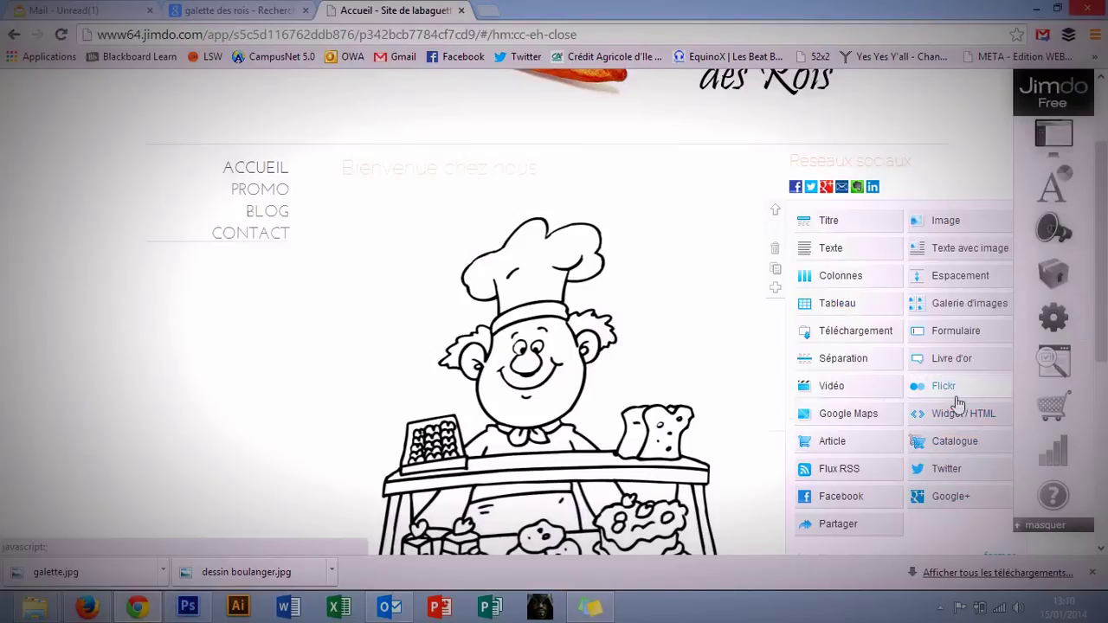
left_click(867, 414)
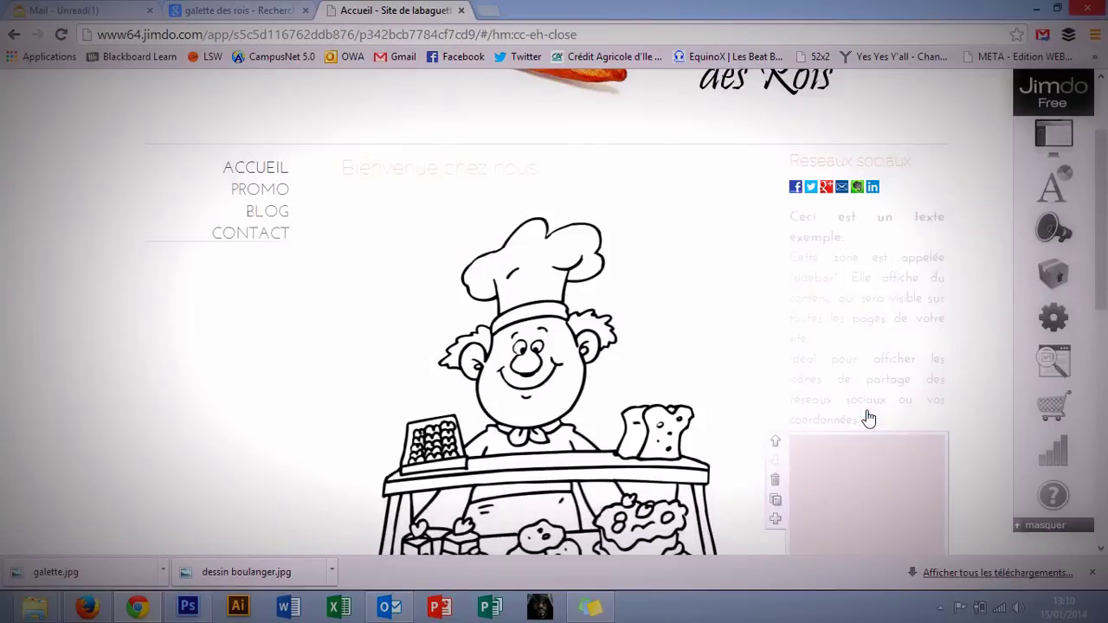
- Search for the place "saintes" in the map settings to centre the sidebar map on it
scroll(966, 365, "down", 2)
scroll(968, 363, "down", 1)
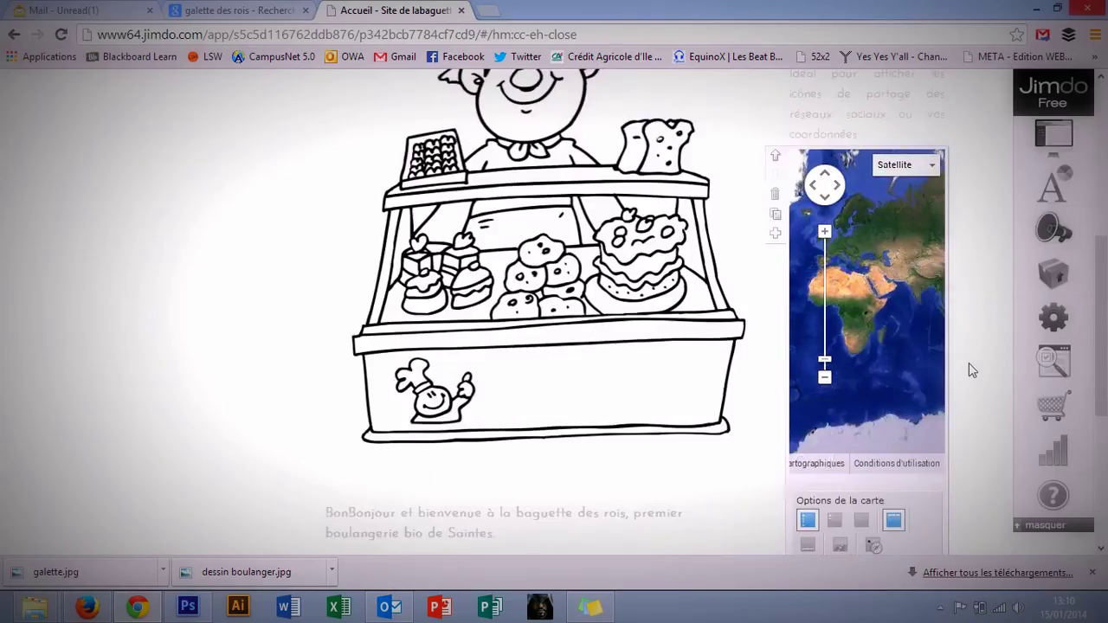
scroll(964, 448, "down", 2)
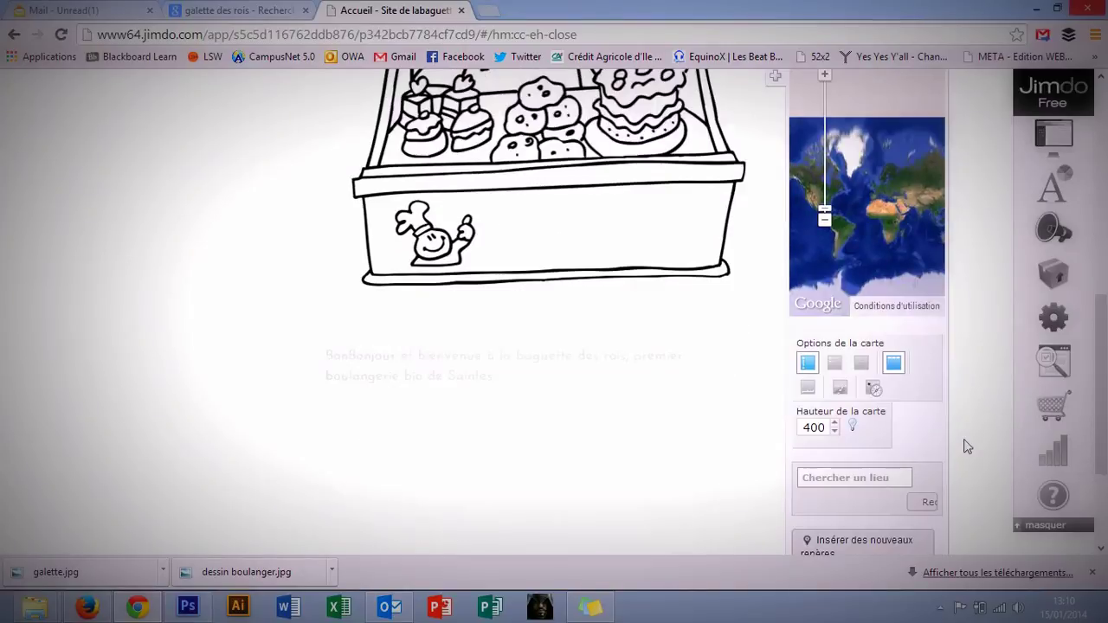
left_click(865, 446)
type("saintes")
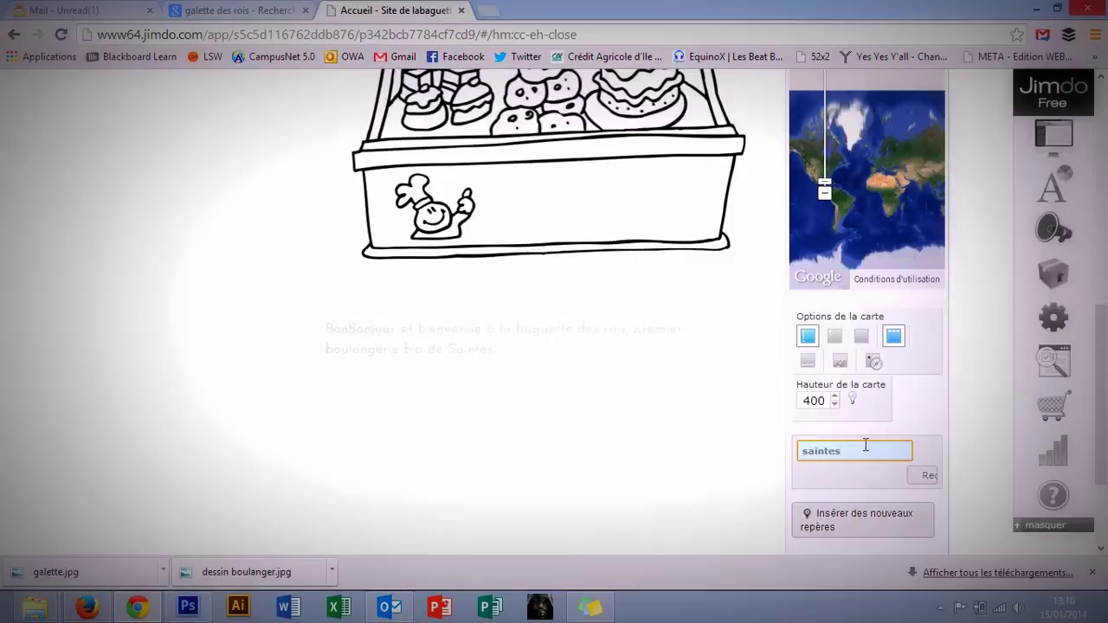
left_click(928, 476)
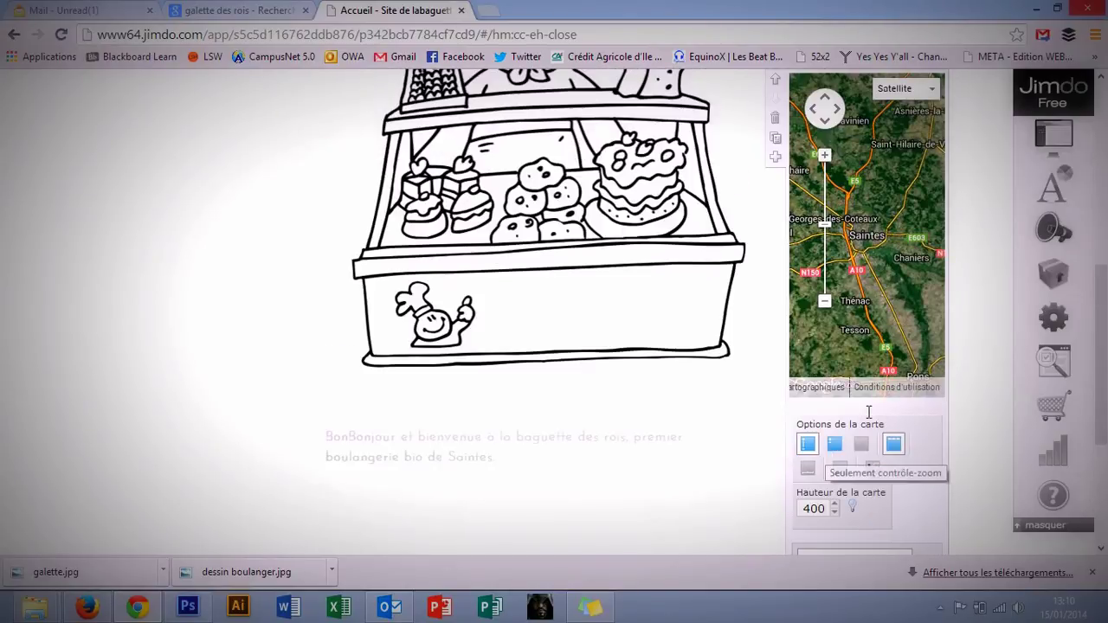
- Set the height of the sidebar map to 200
left_click_drag(826, 507, 781, 512)
type("200")
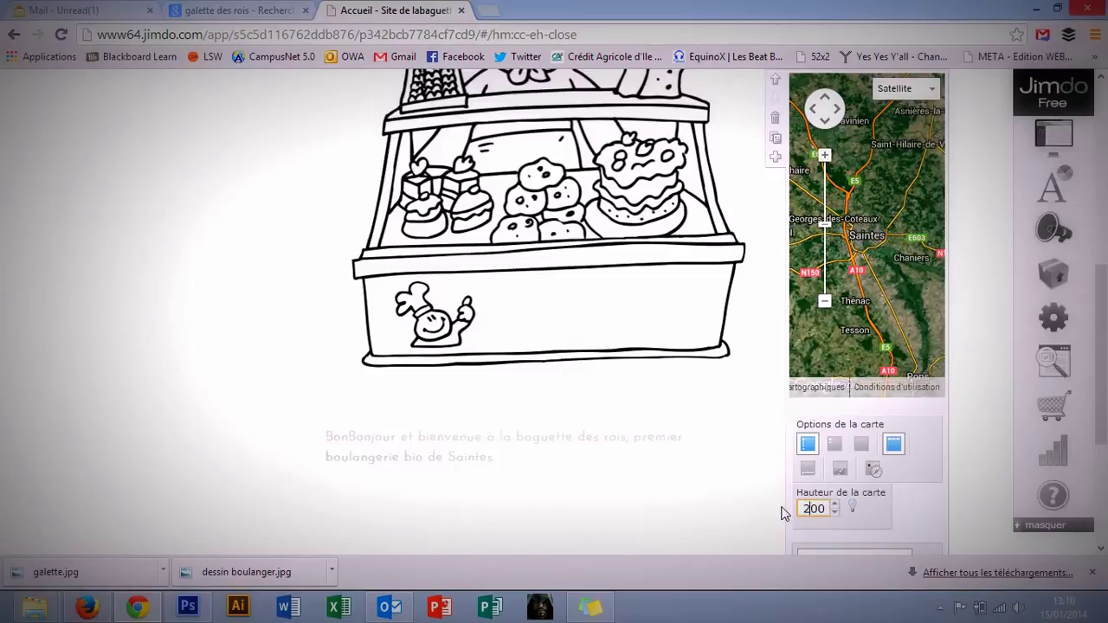
left_click(895, 512)
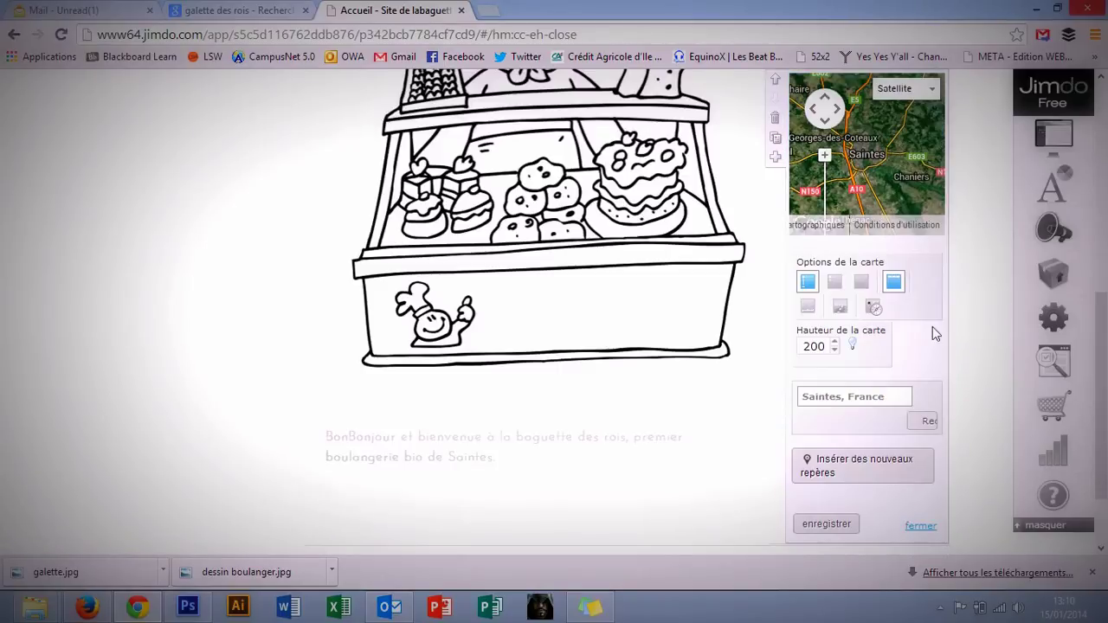
- Give the sidebar map the compact zoom controls and the Plan map type, and save it
left_click(834, 282)
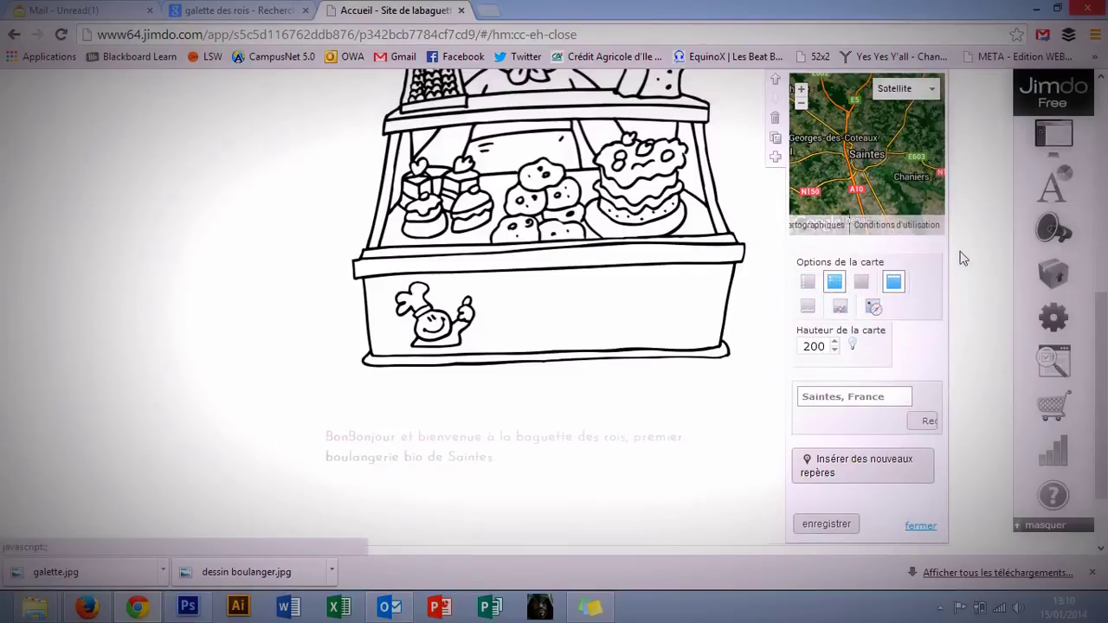
left_click(900, 90)
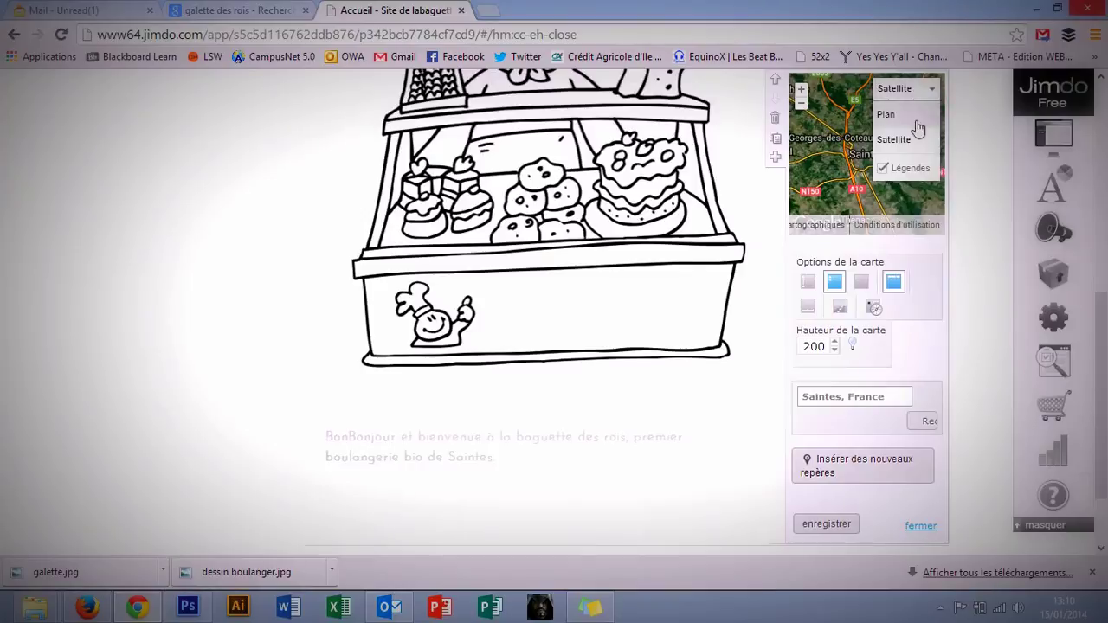
left_click(892, 114)
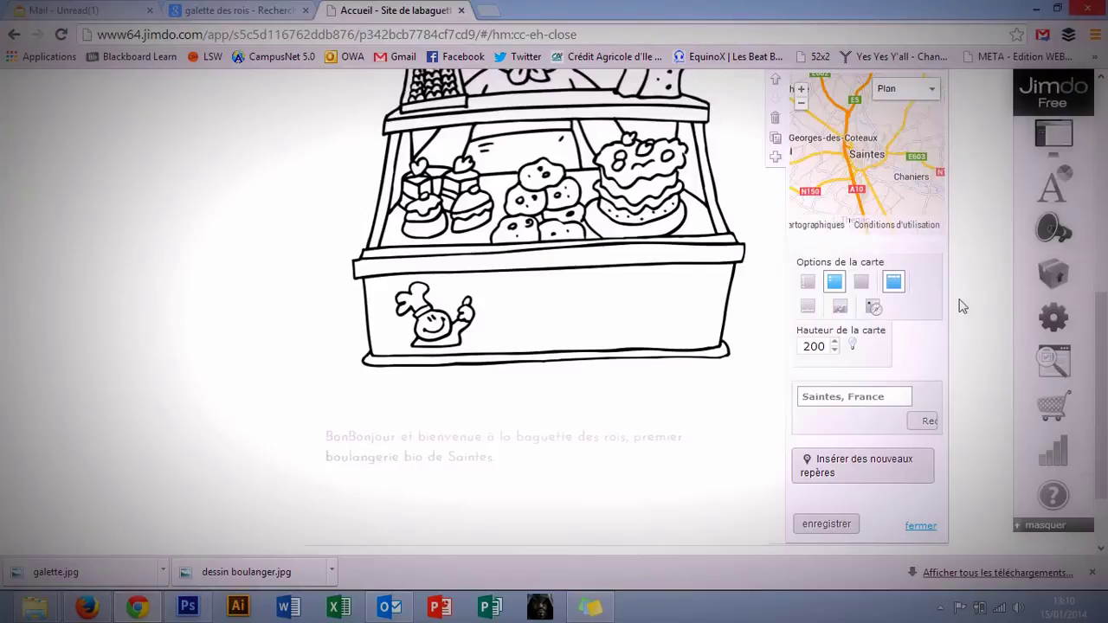
left_click(836, 523)
- Delete the sample text element between the share icons and the map in the sidebar
scroll(938, 243, "up", 3)
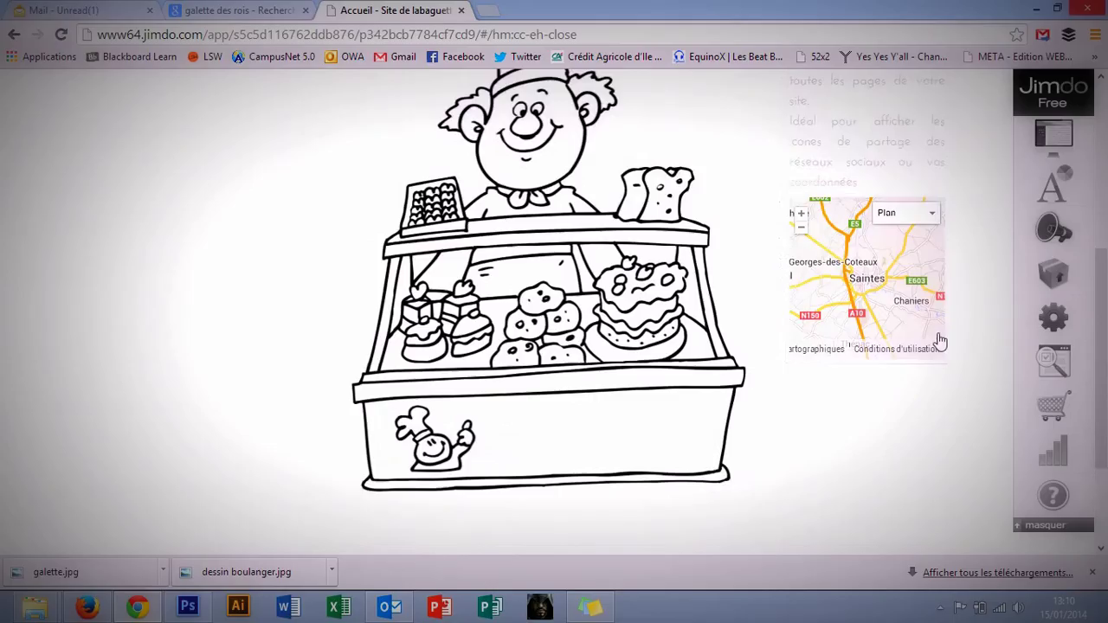
scroll(909, 245, "up", 2)
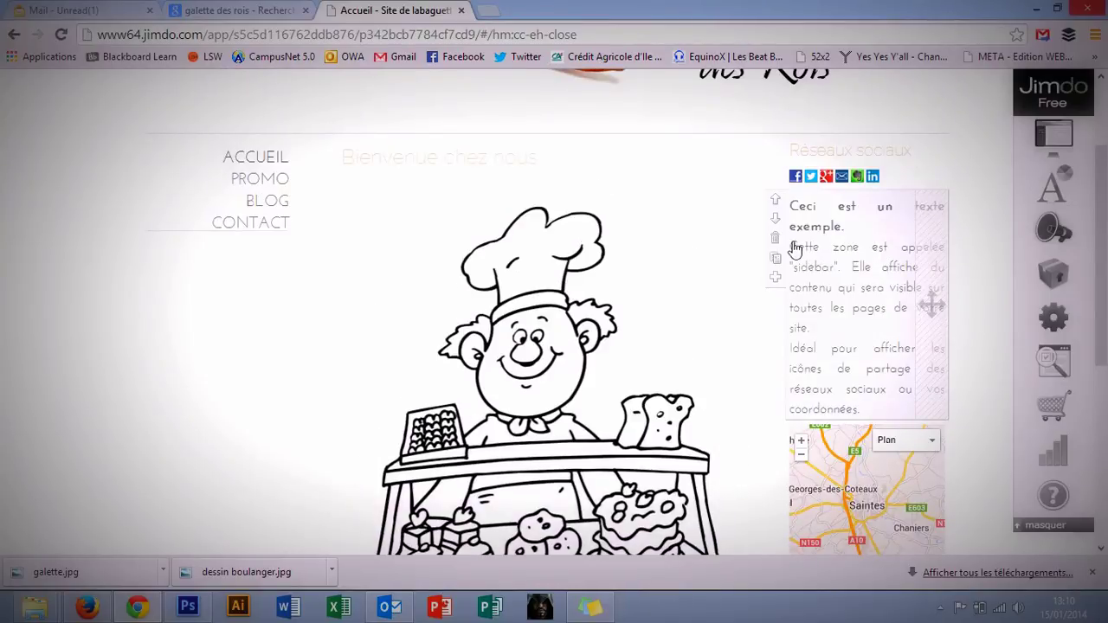
left_click(777, 241)
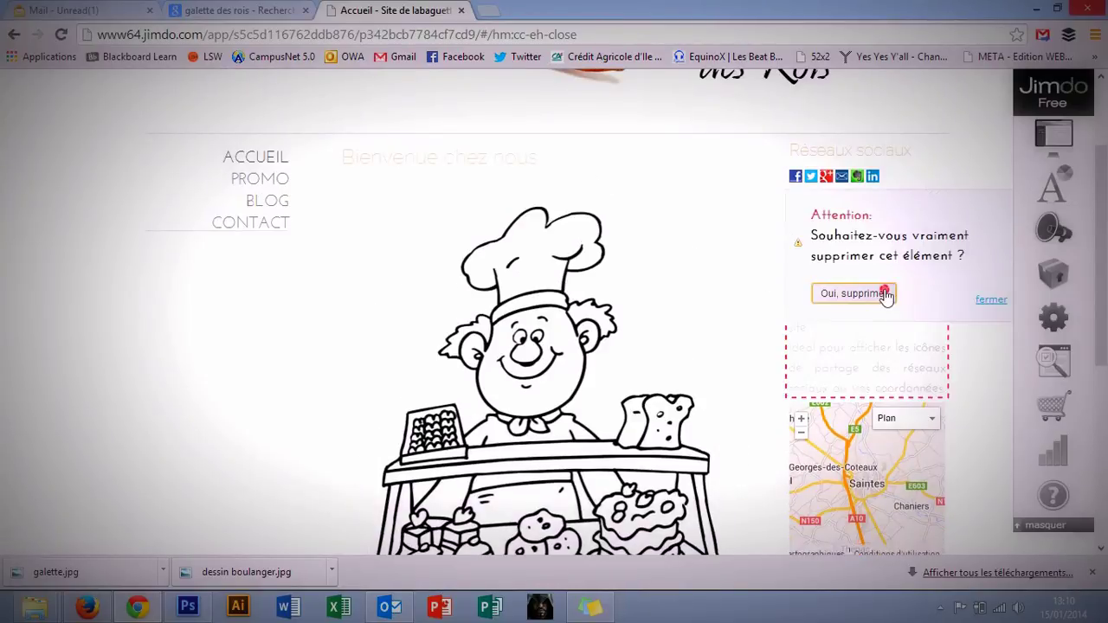
left_click(816, 292)
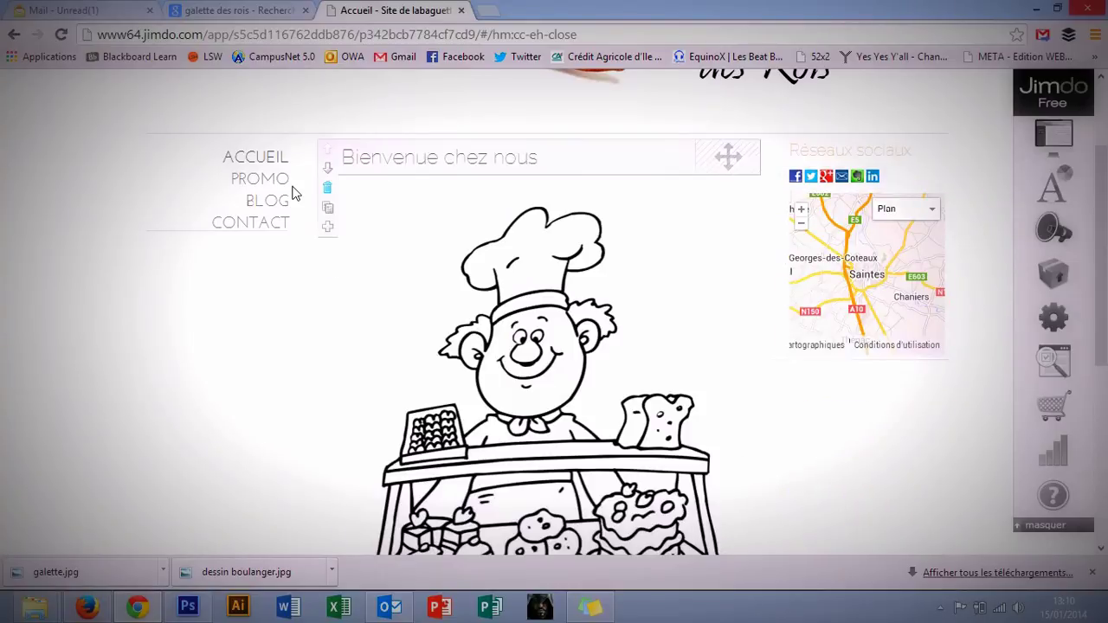
- Open the Promo page and add a title element reading "Promo galette des rois", then save it
mouse_move(265, 189)
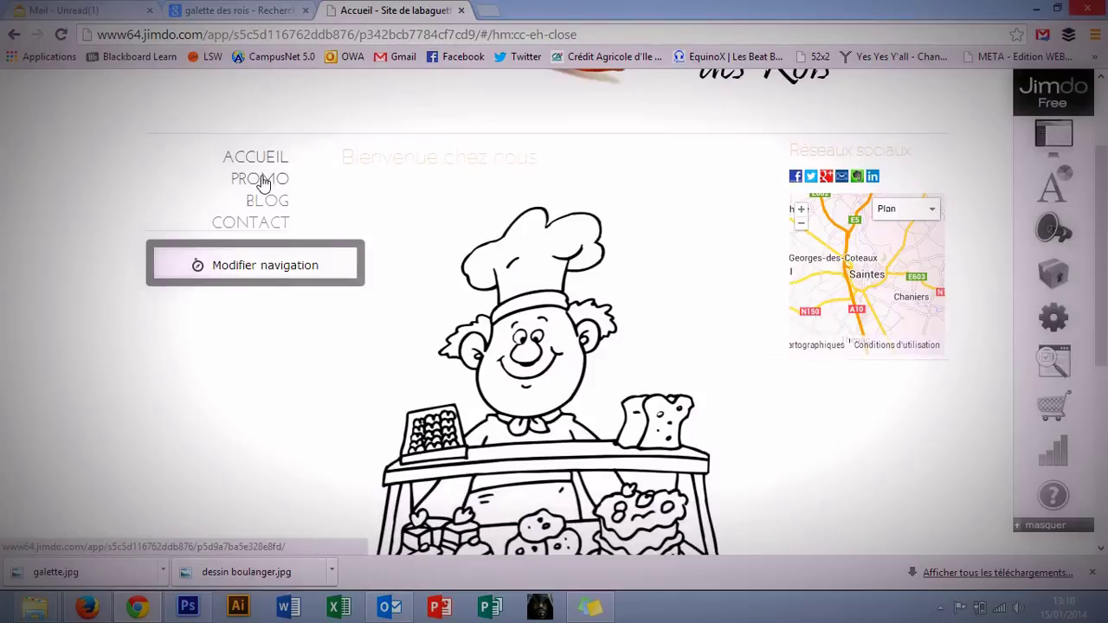
left_click(262, 182)
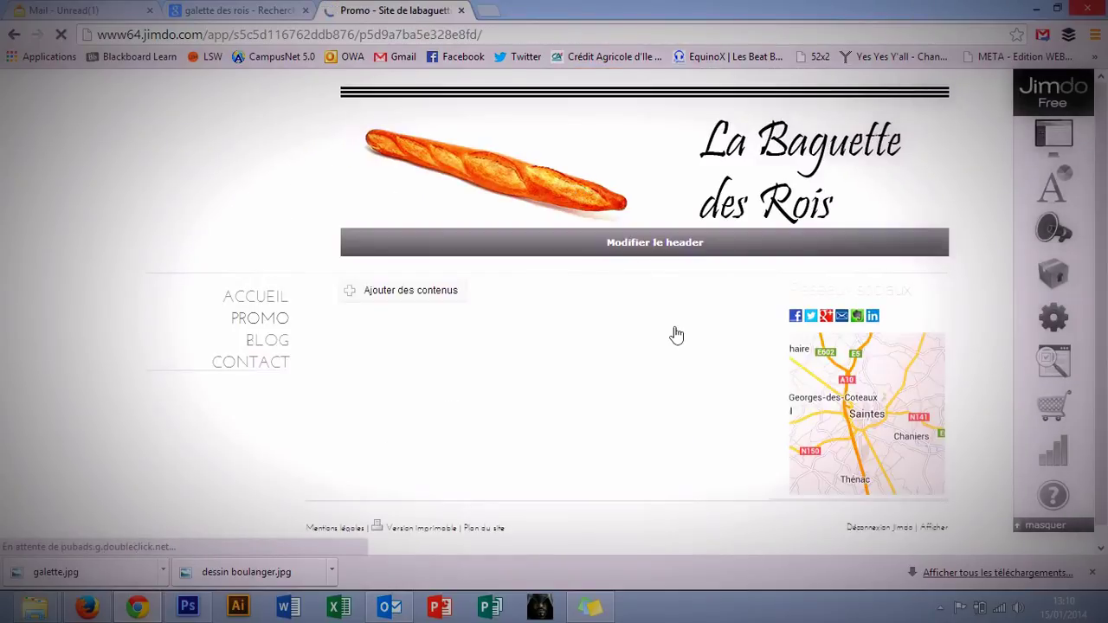
left_click(432, 295)
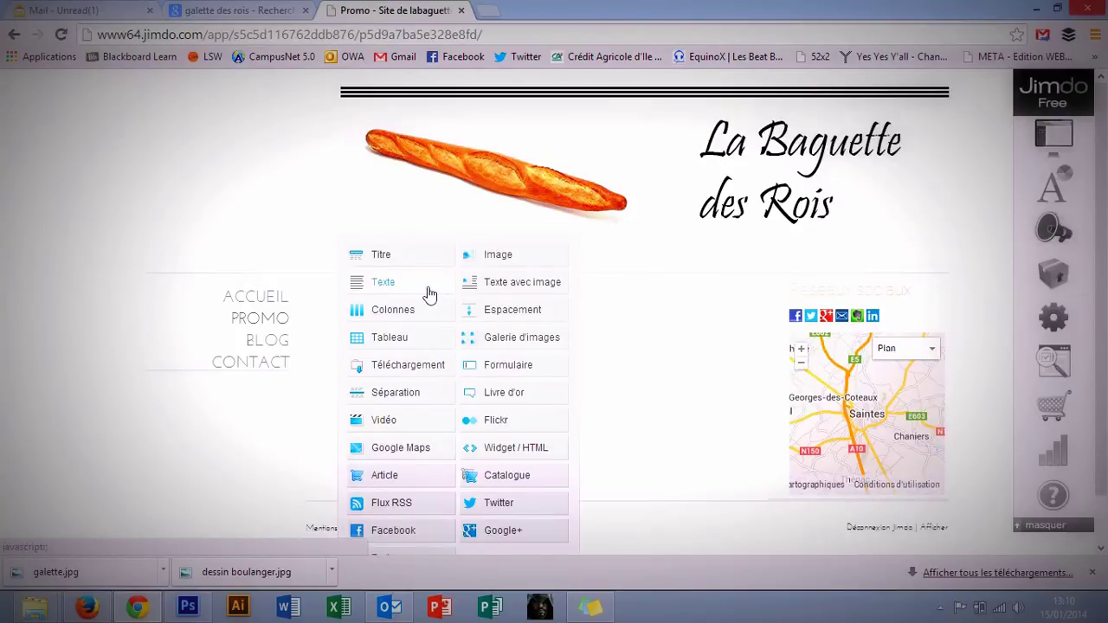
left_click(395, 250)
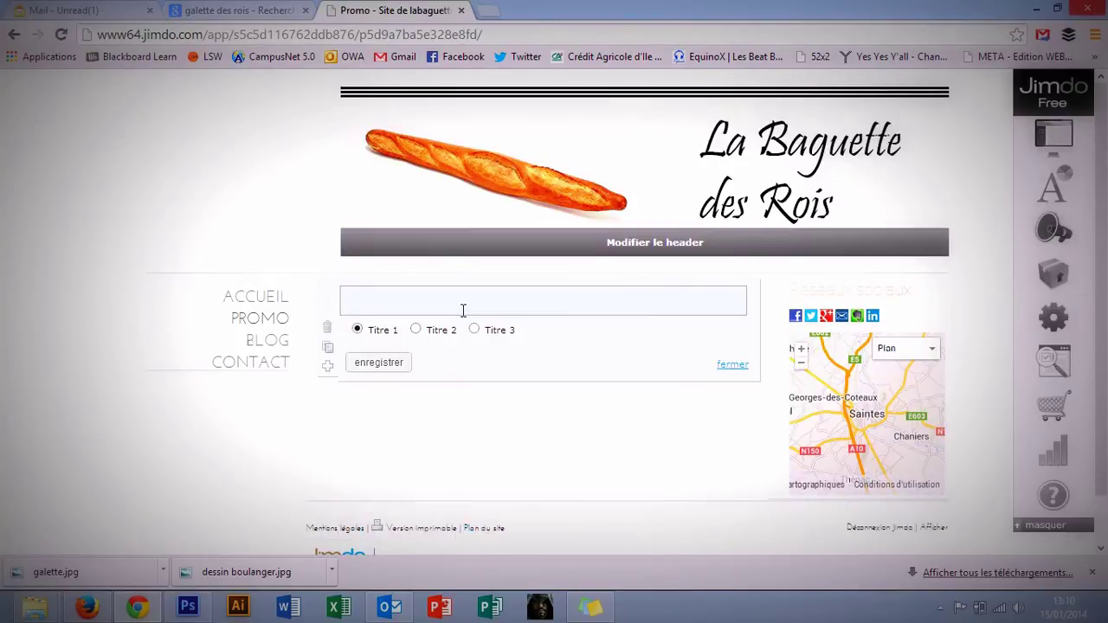
type("Promo gale")
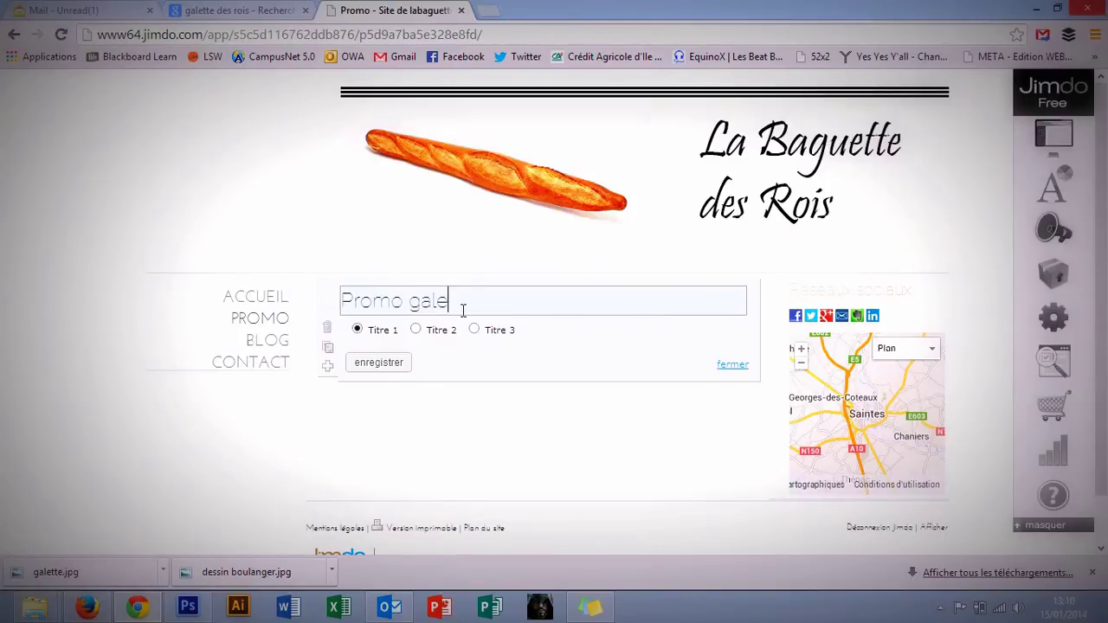
key("BackSpace")
type("ette des")
type("rois")
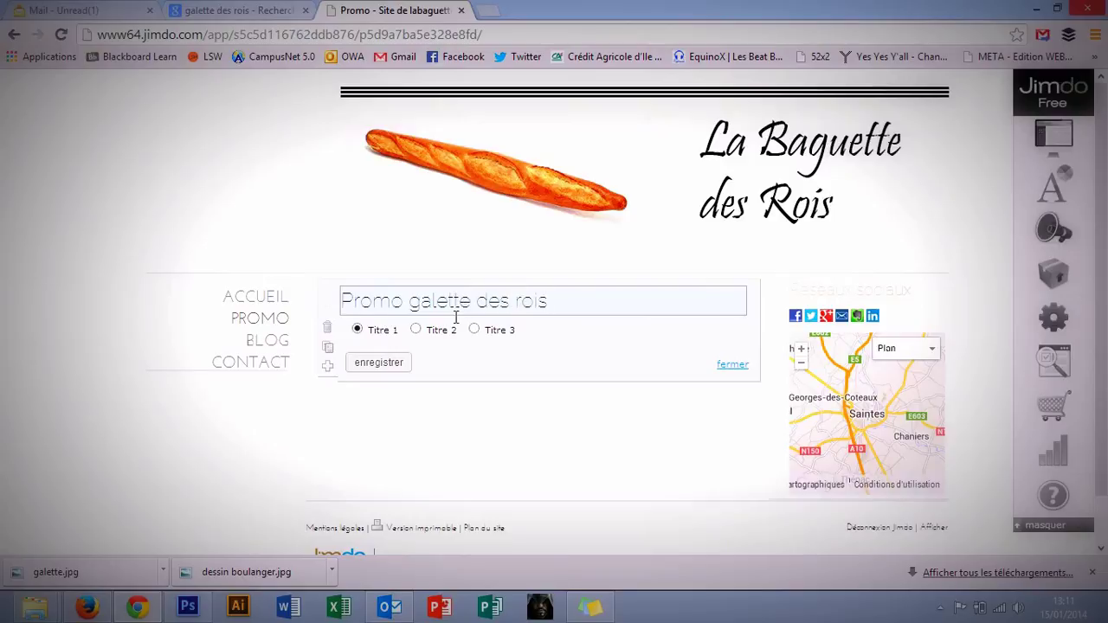
left_click(376, 361)
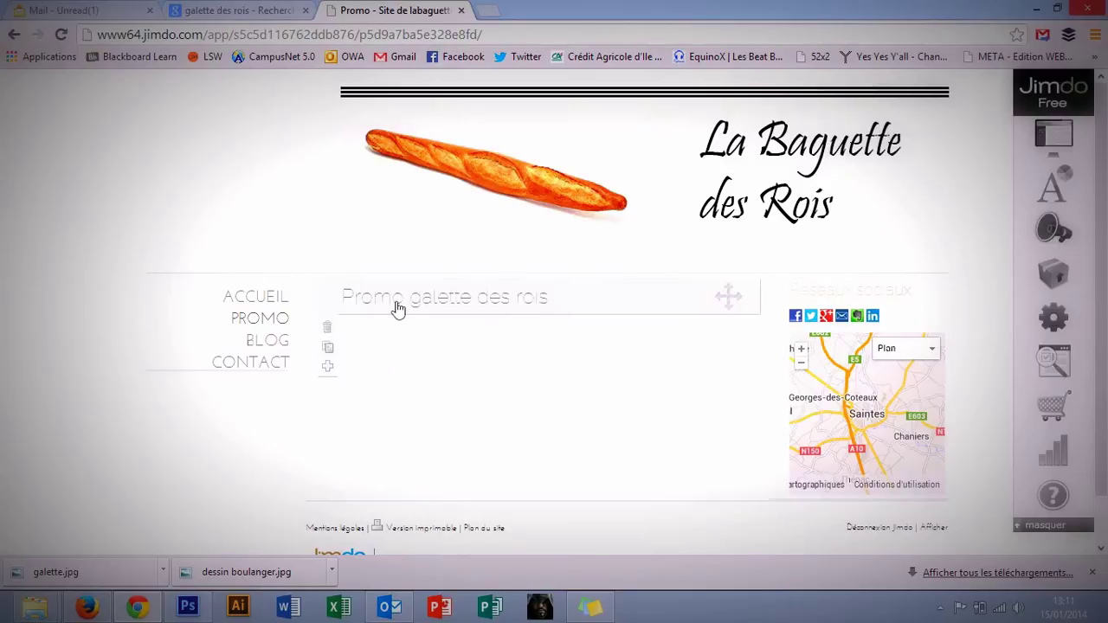
- Add and save a text element below the Promo title reading "Venez chez nous et profitez des dernières galettes des rois à -50%"
left_click(329, 371)
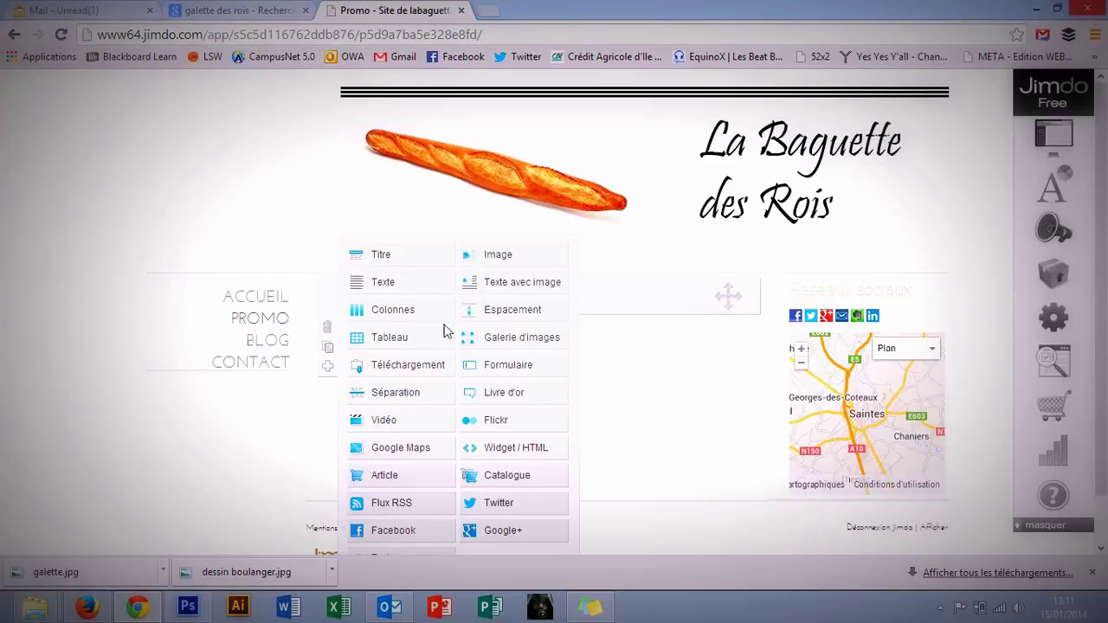
left_click(414, 287)
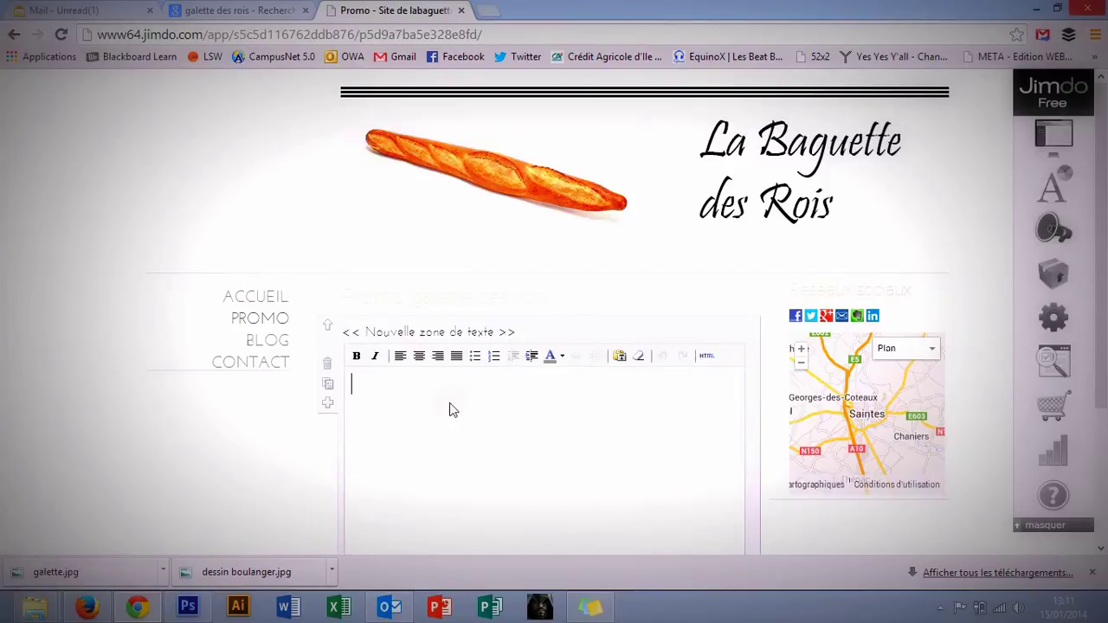
type("Venez chez nous et profiter")
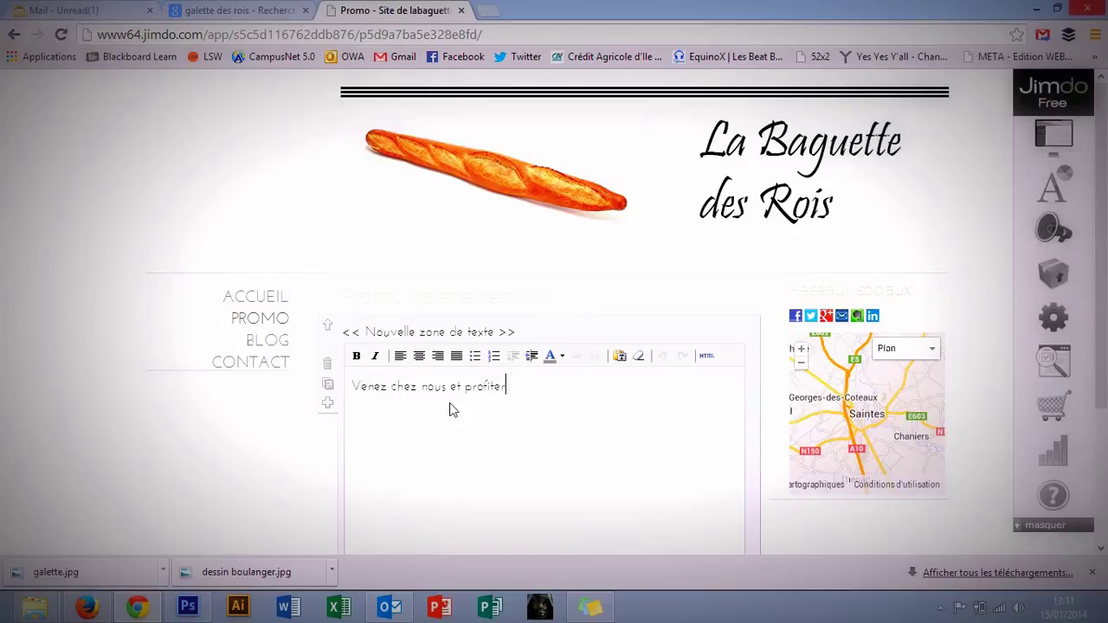
key("BackSpace")
type("z des dernières galettes ")
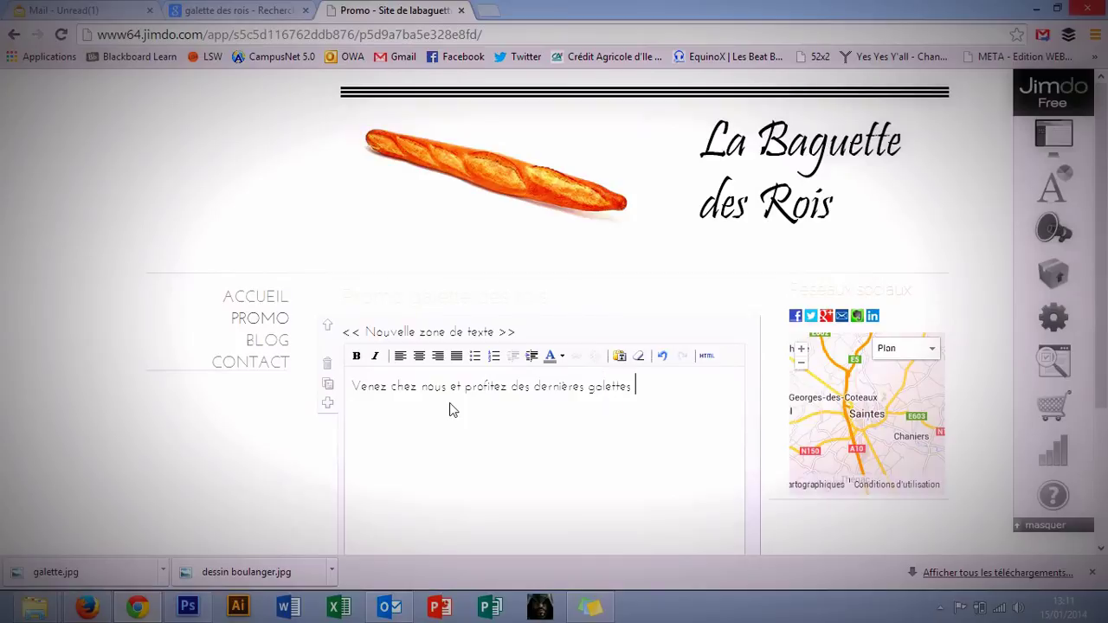
type("des rois à -50%")
scroll(449, 409, "down", 3)
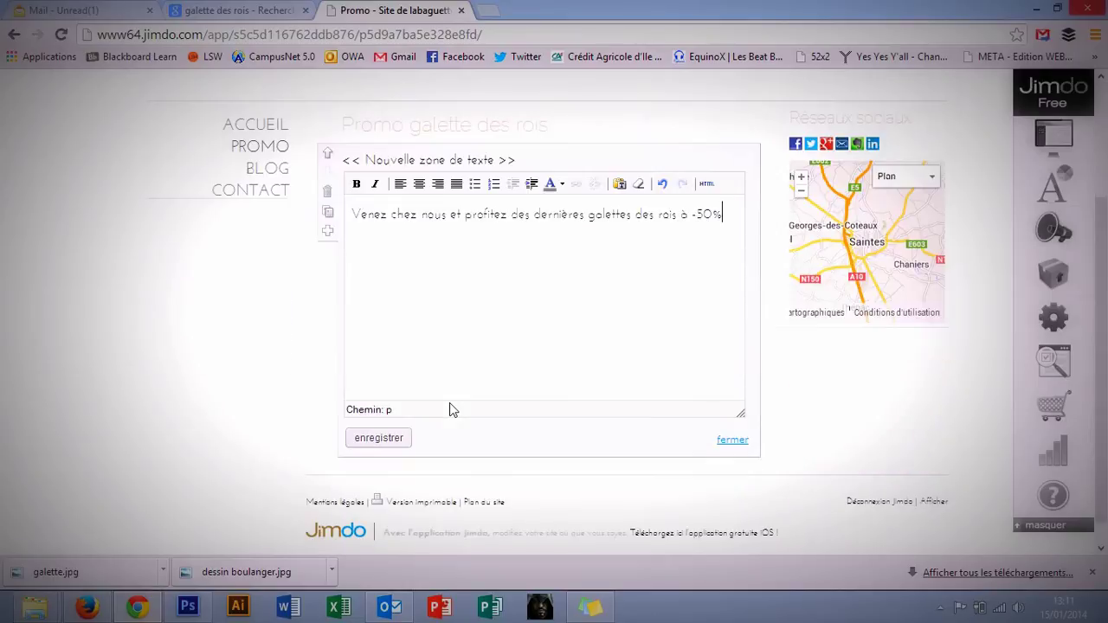
left_click(378, 439)
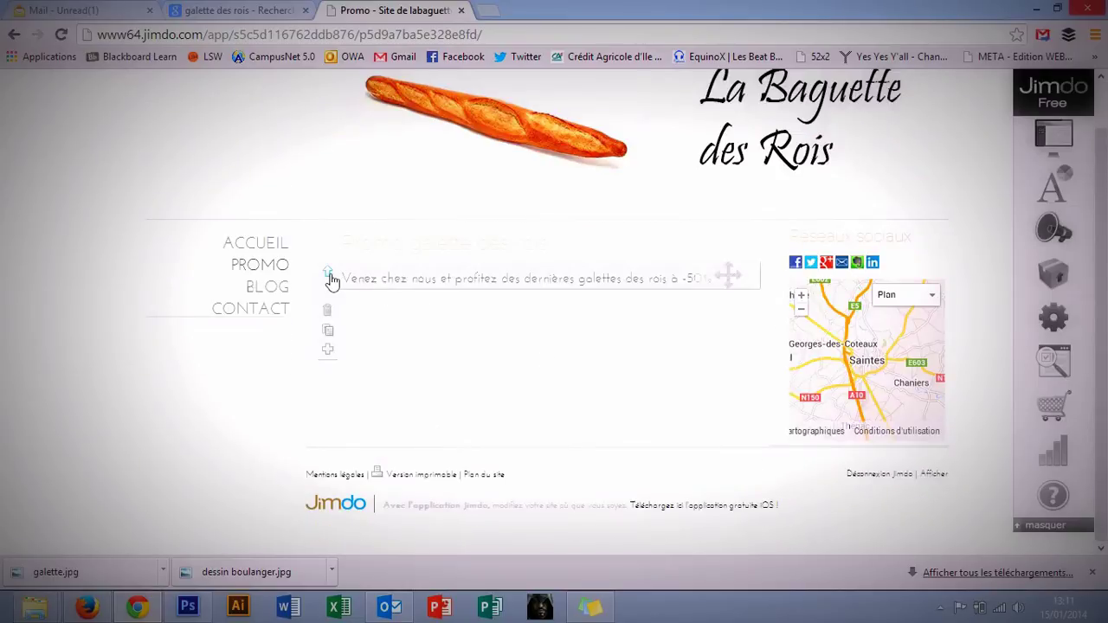
- Add an image element below the promo text, upload the "galette" picture from the Tutos folder and save it
left_click(330, 348)
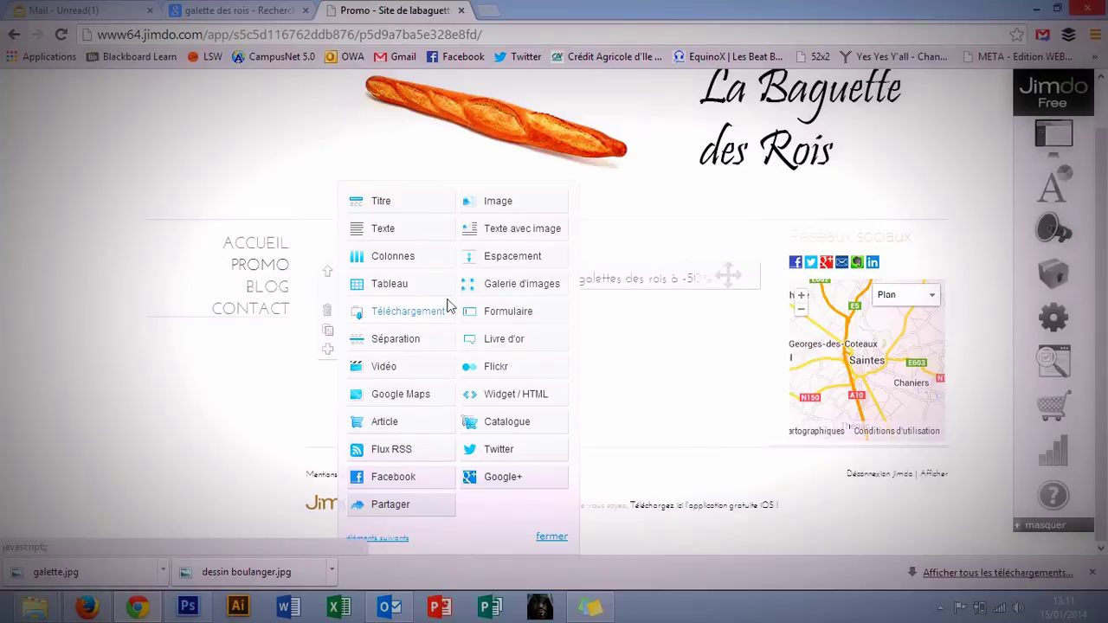
left_click(498, 205)
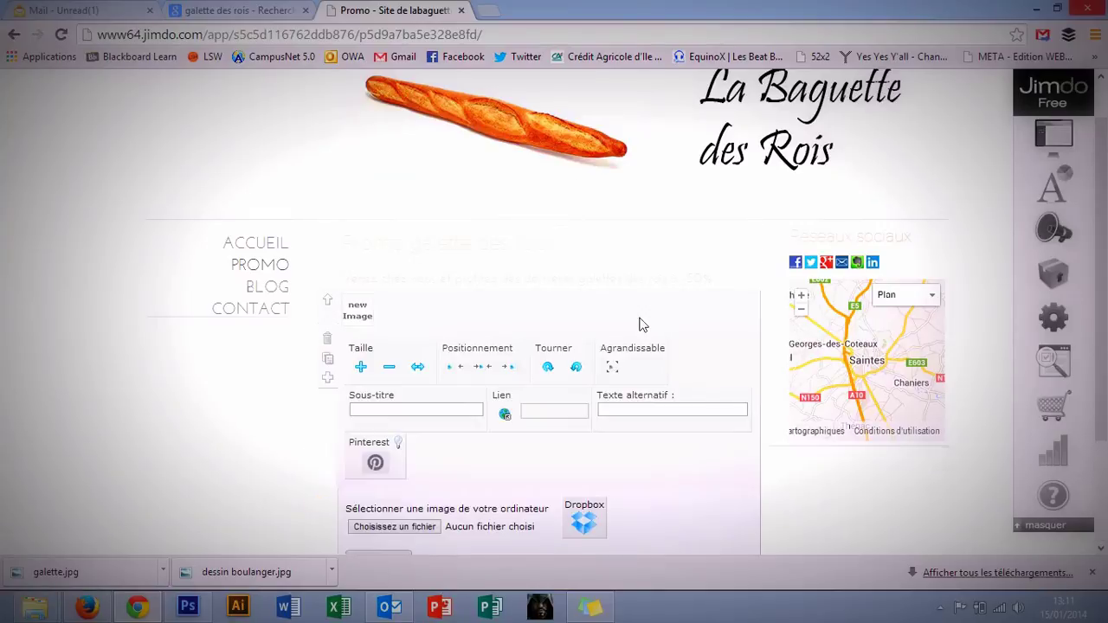
scroll(606, 338, "down", 3)
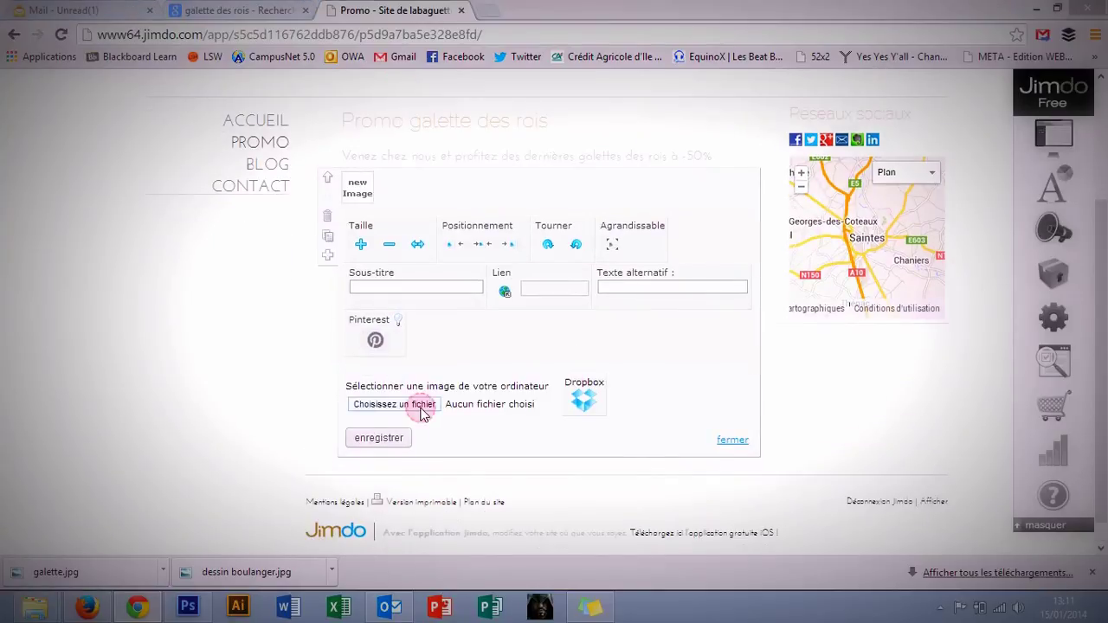
left_click(506, 405)
left_click(467, 130)
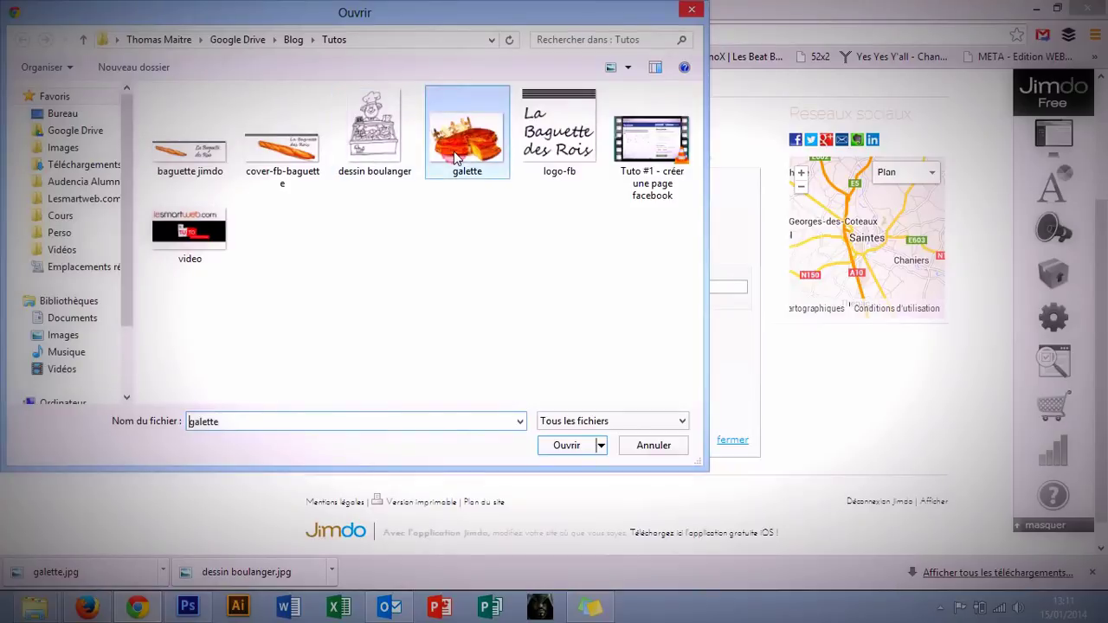
left_click(564, 446)
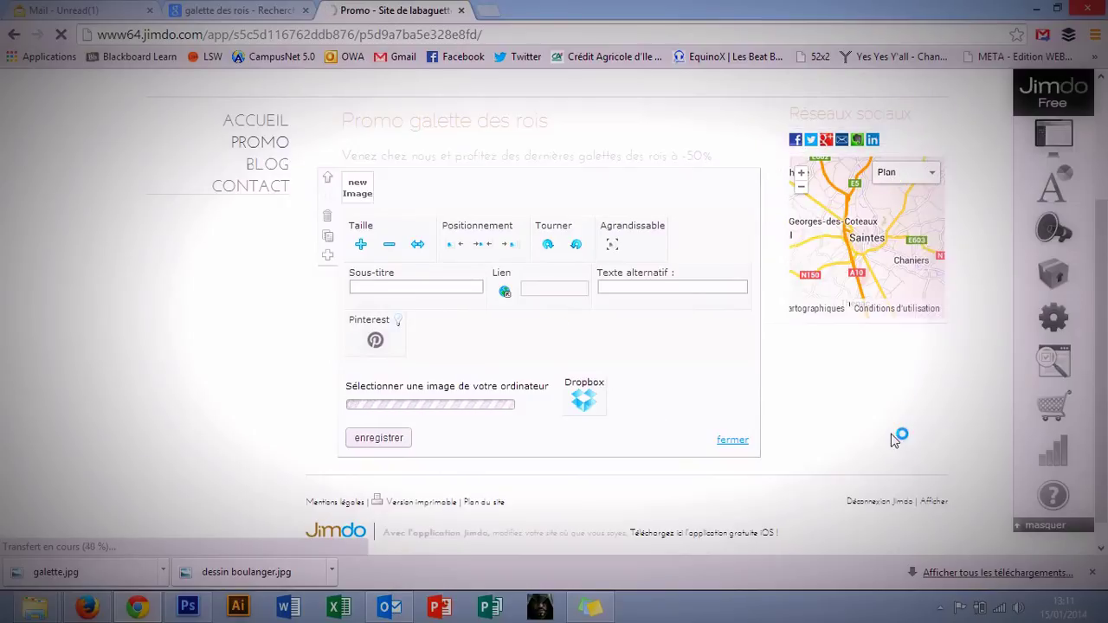
mouse_move(246, 220)
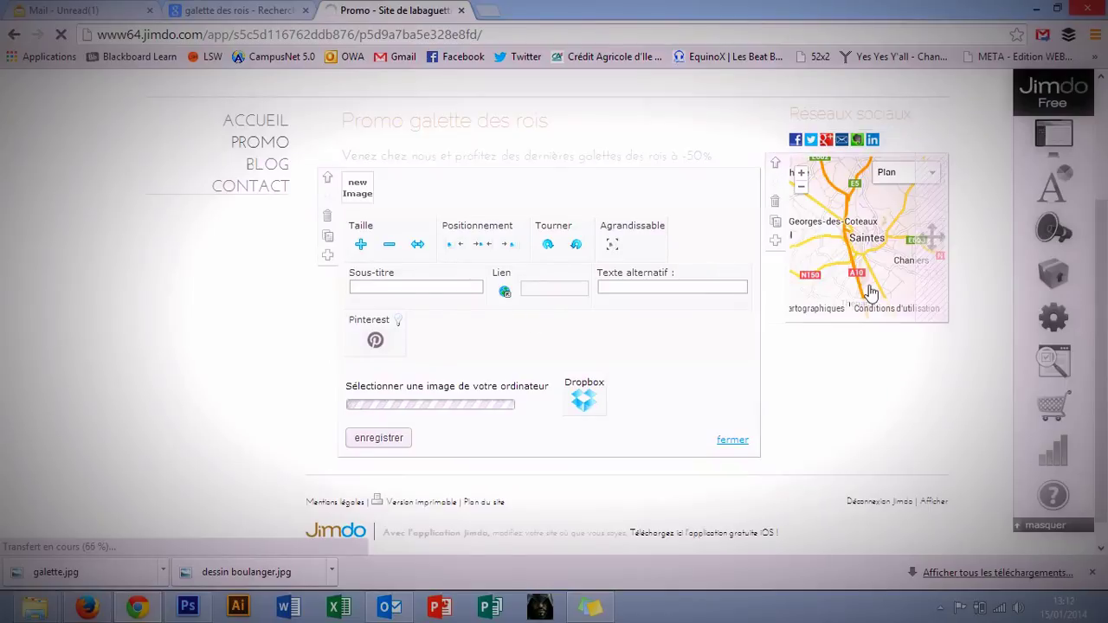
scroll(792, 259, "up", 2)
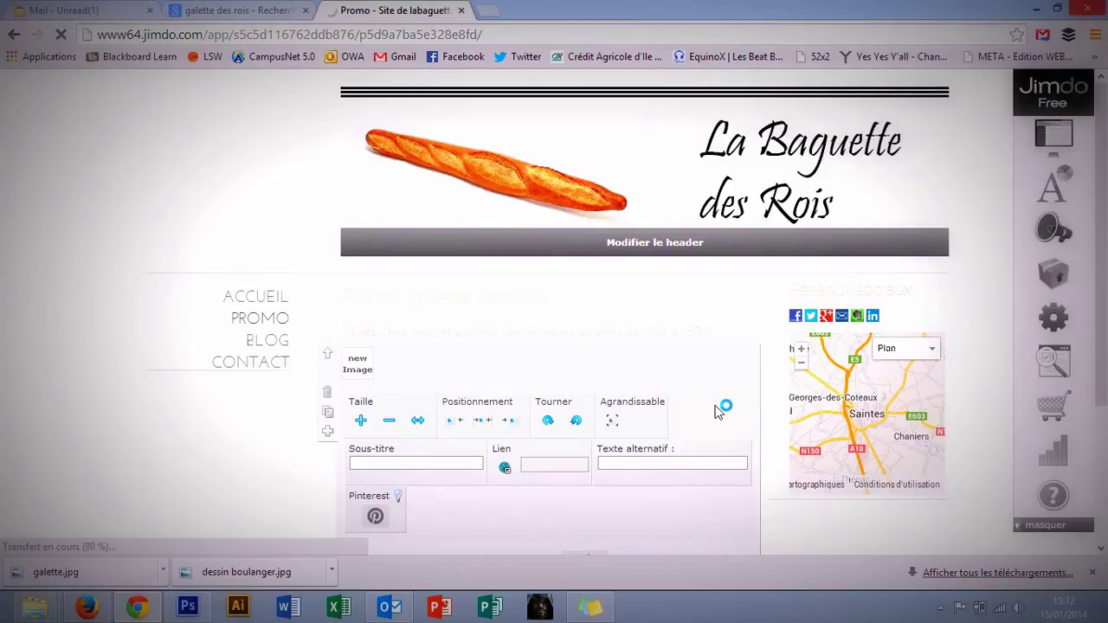
scroll(715, 412, "down", 2)
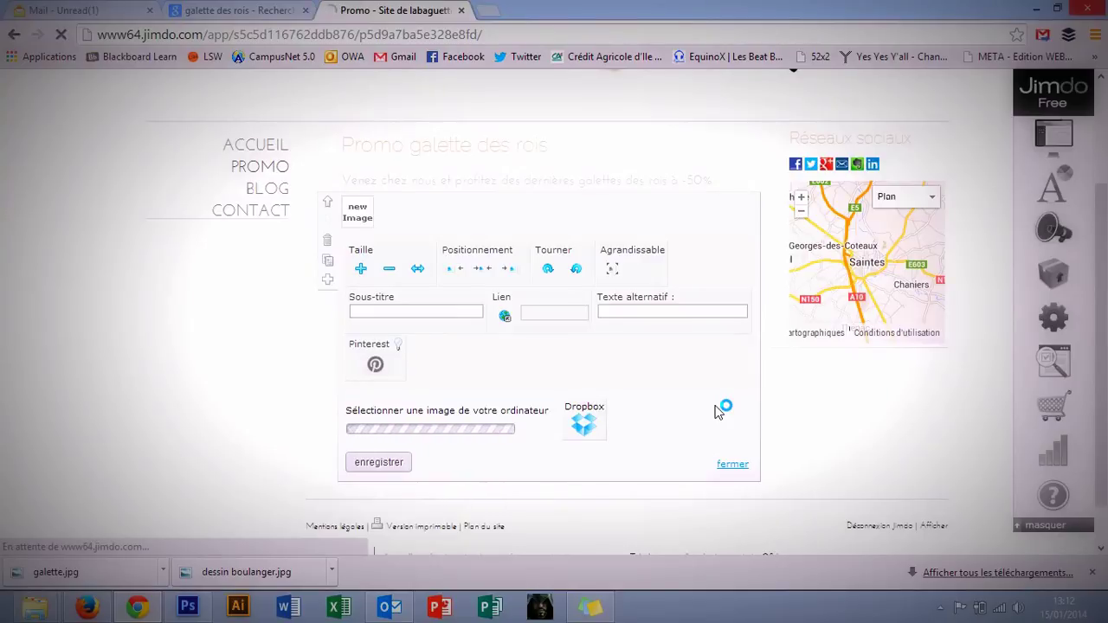
left_click(381, 462)
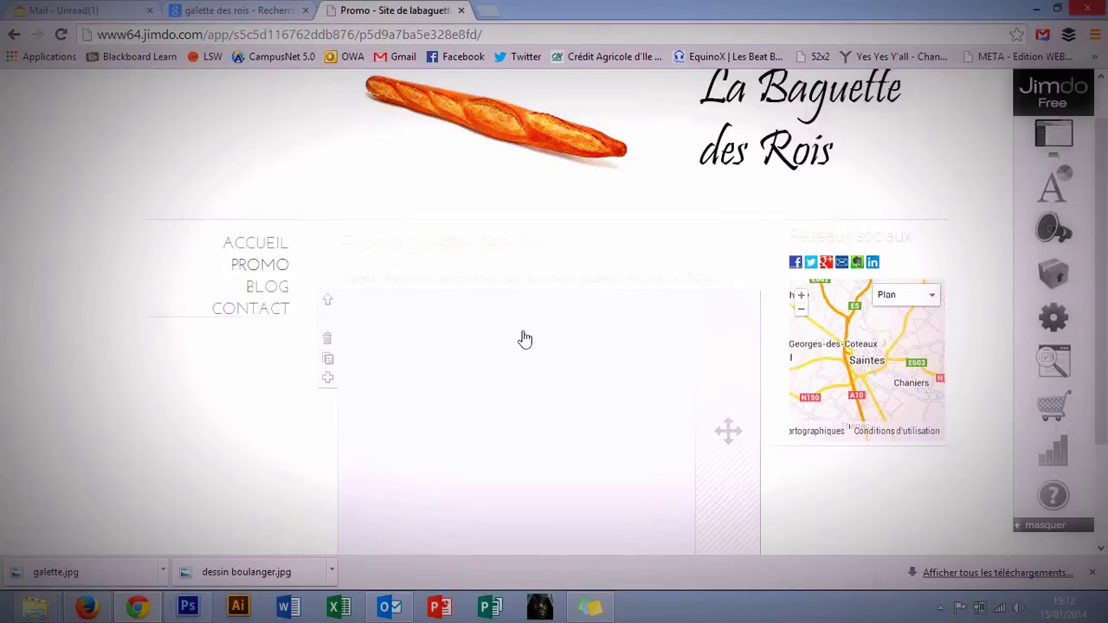
scroll(563, 450, "down", 3)
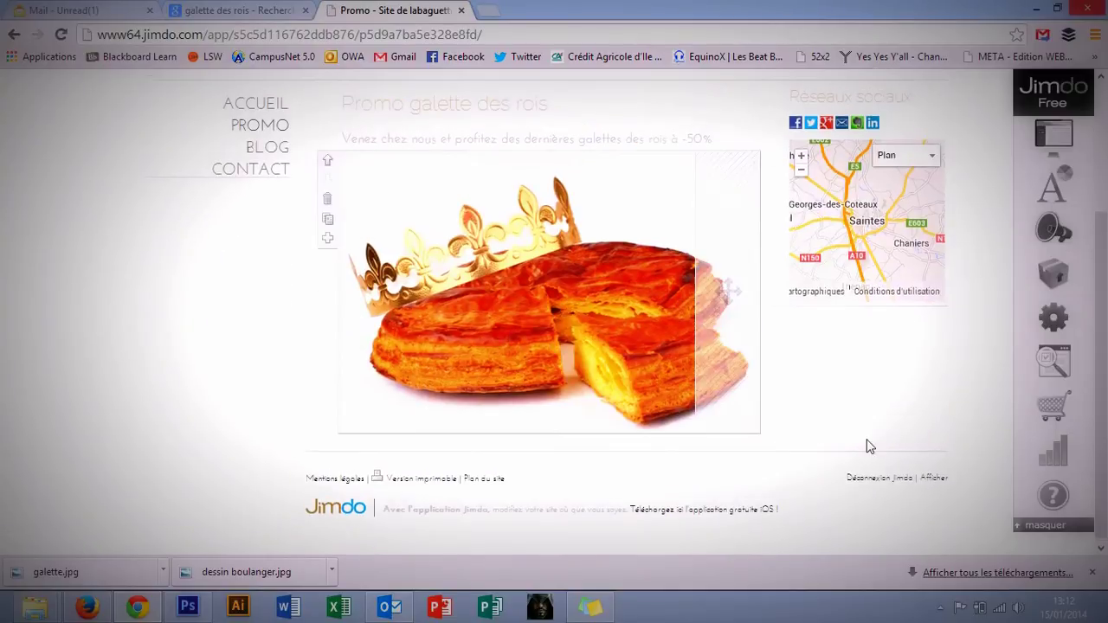
- Return to the Accueil page and display the public version of the site from its footer
scroll(869, 445, "up", 3)
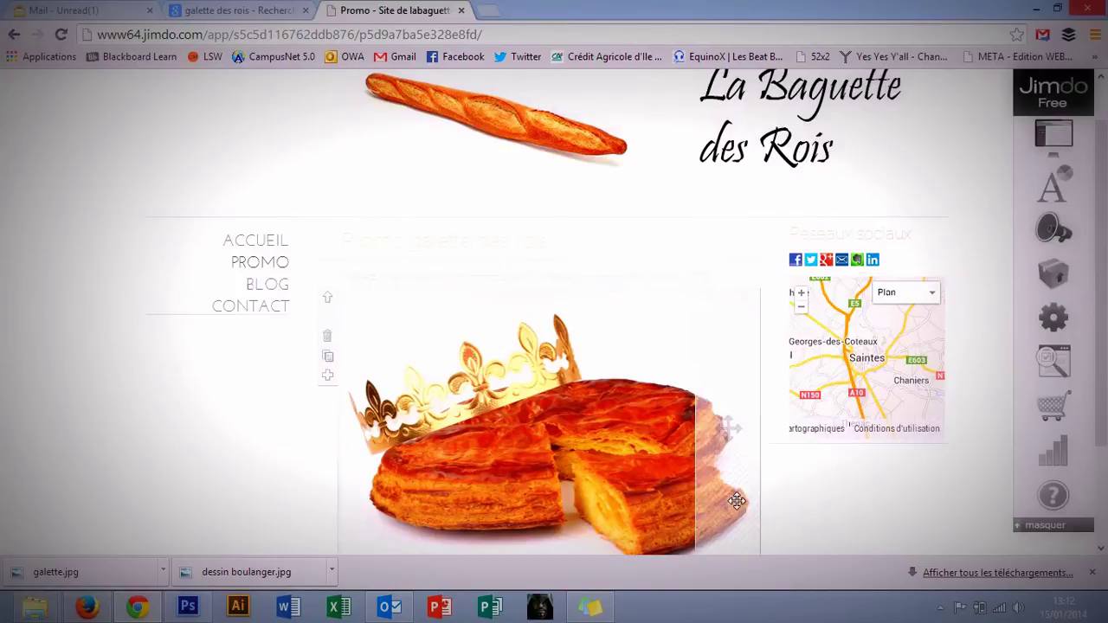
left_click_drag(736, 500, 740, 500)
scroll(893, 496, "up", 1)
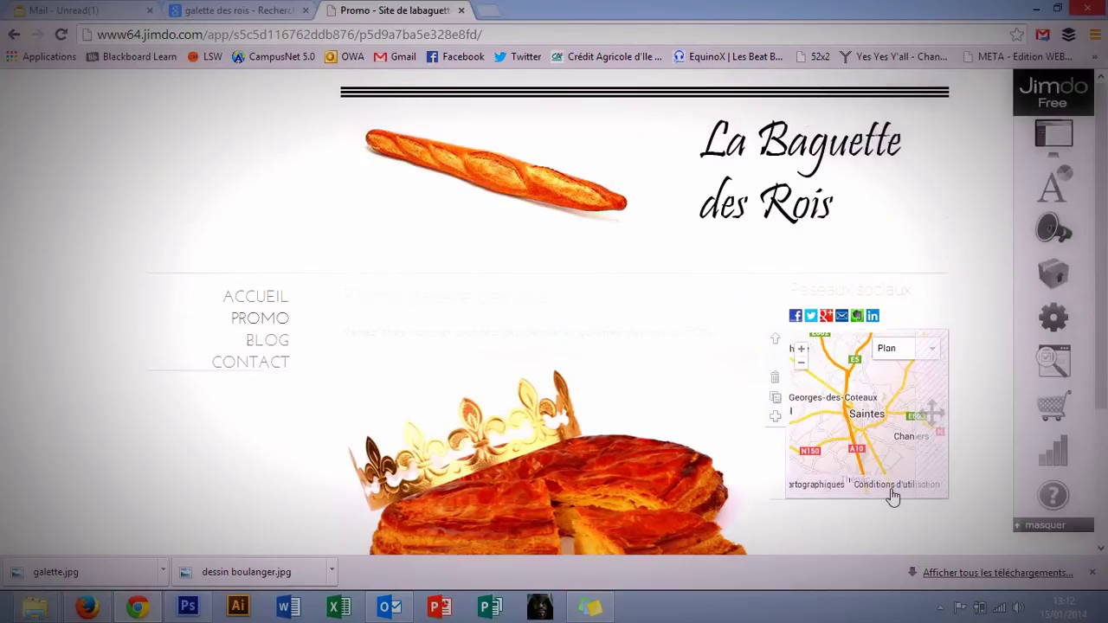
left_click(270, 297)
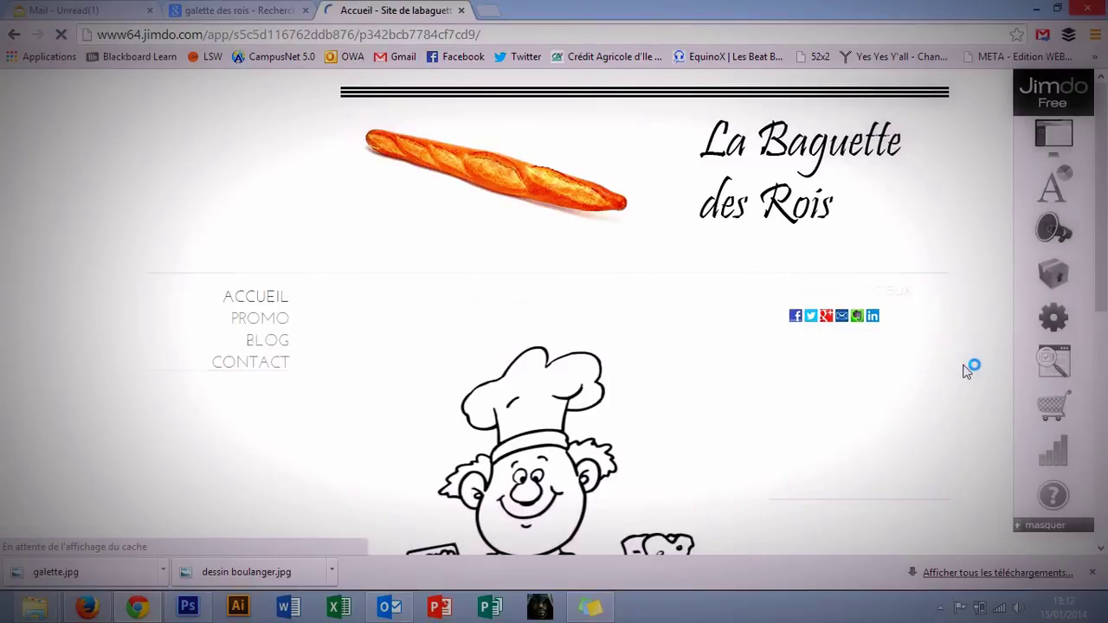
scroll(967, 371, "down", 6)
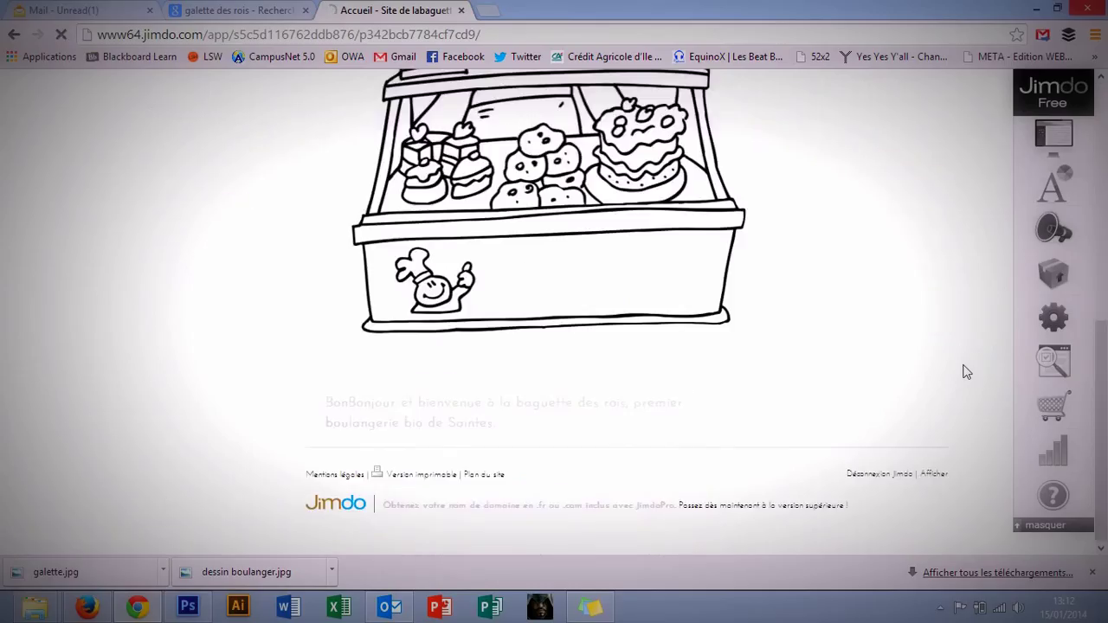
left_click(933, 475)
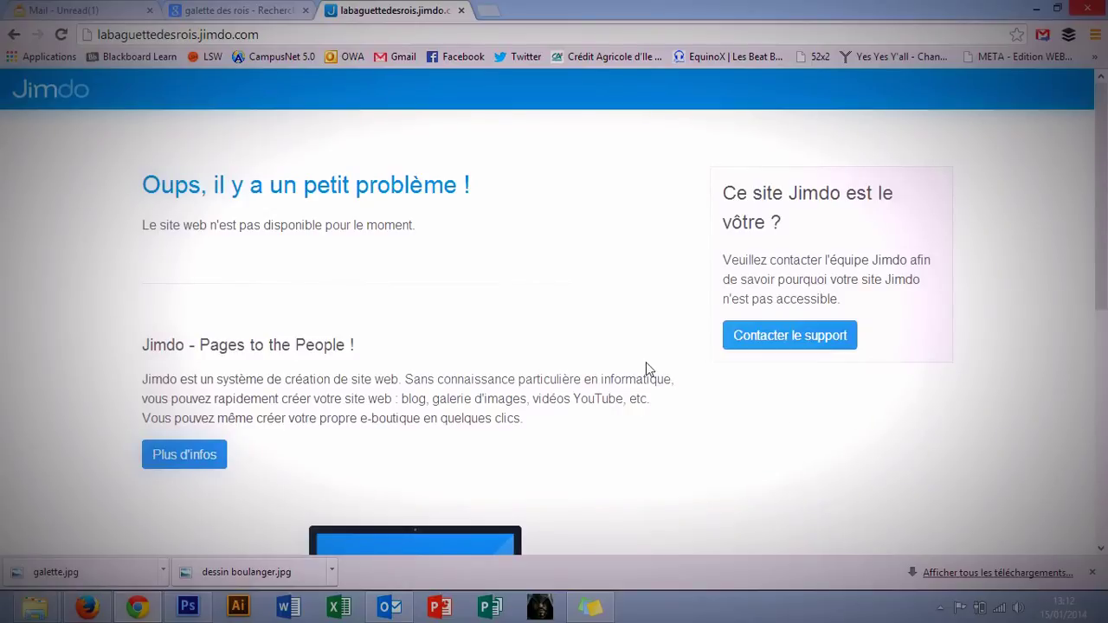
- Look over the public page of the site and return to the Accueil page in the editor
scroll(645, 362, "down", 5)
scroll(640, 359, "up", 5)
left_click(14, 34)
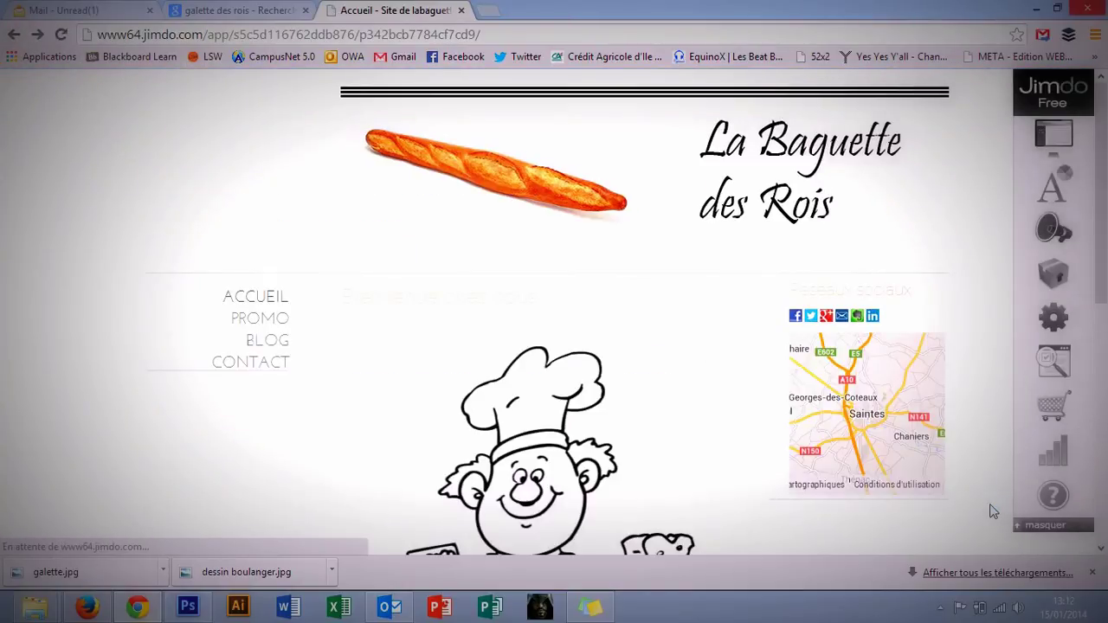
- Try again to display the public site from the Accueil page's footer and return to the editor
scroll(989, 511, "down", 8)
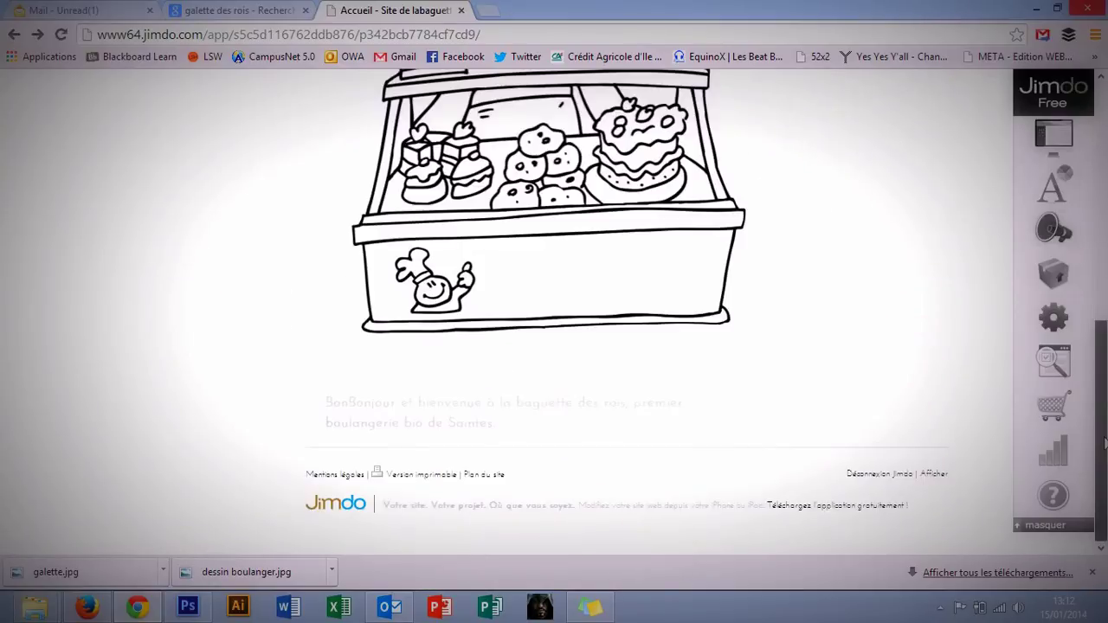
left_click(937, 475)
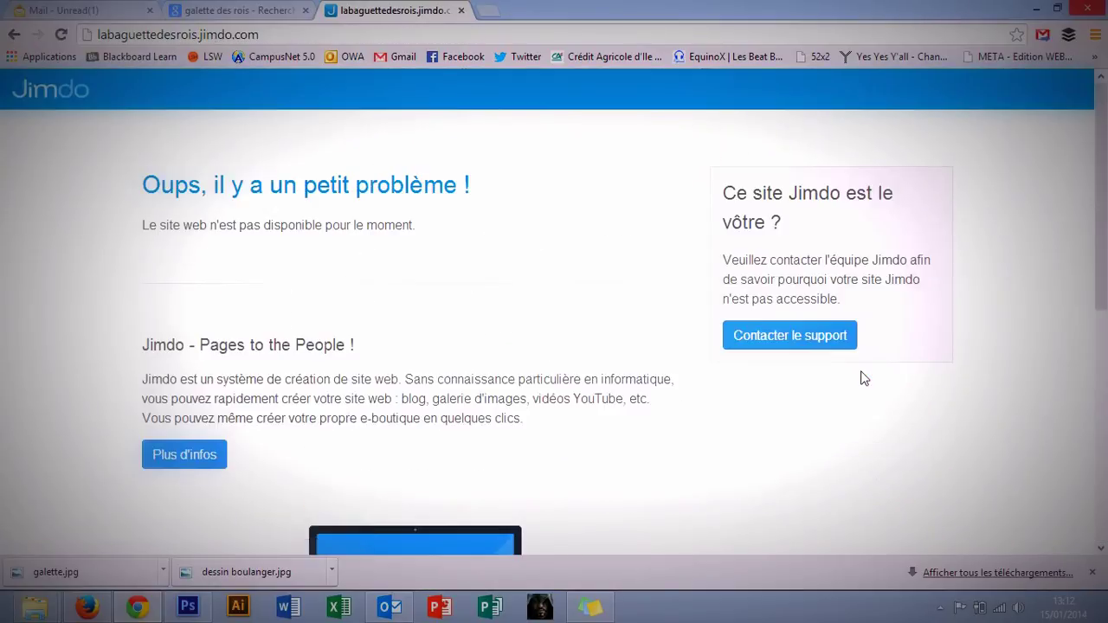
left_click(14, 35)
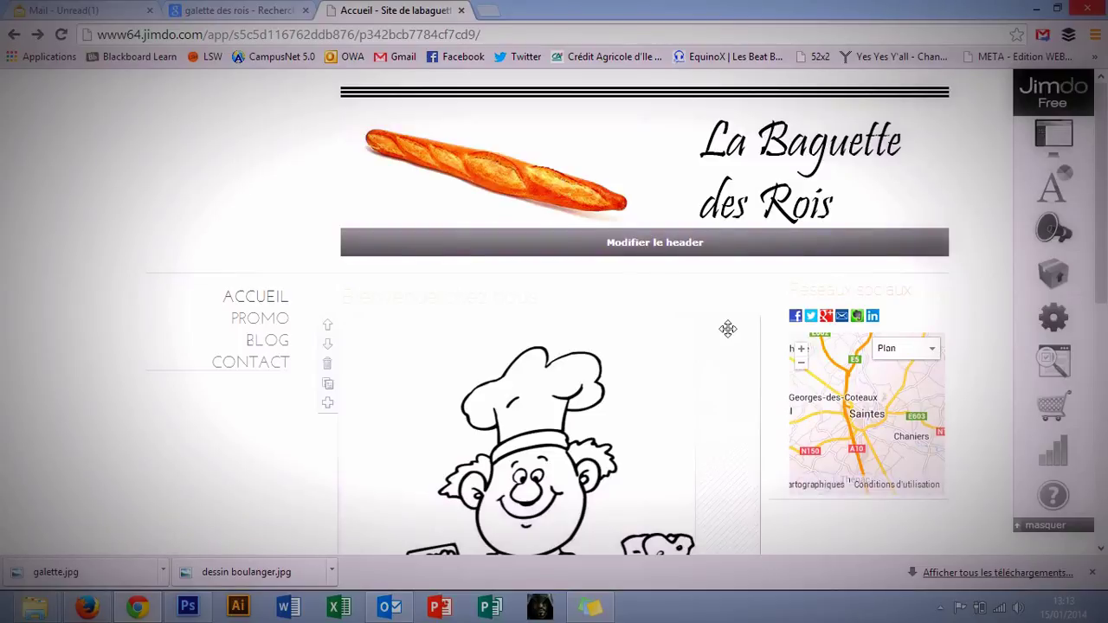
mouse_move(764, 369)
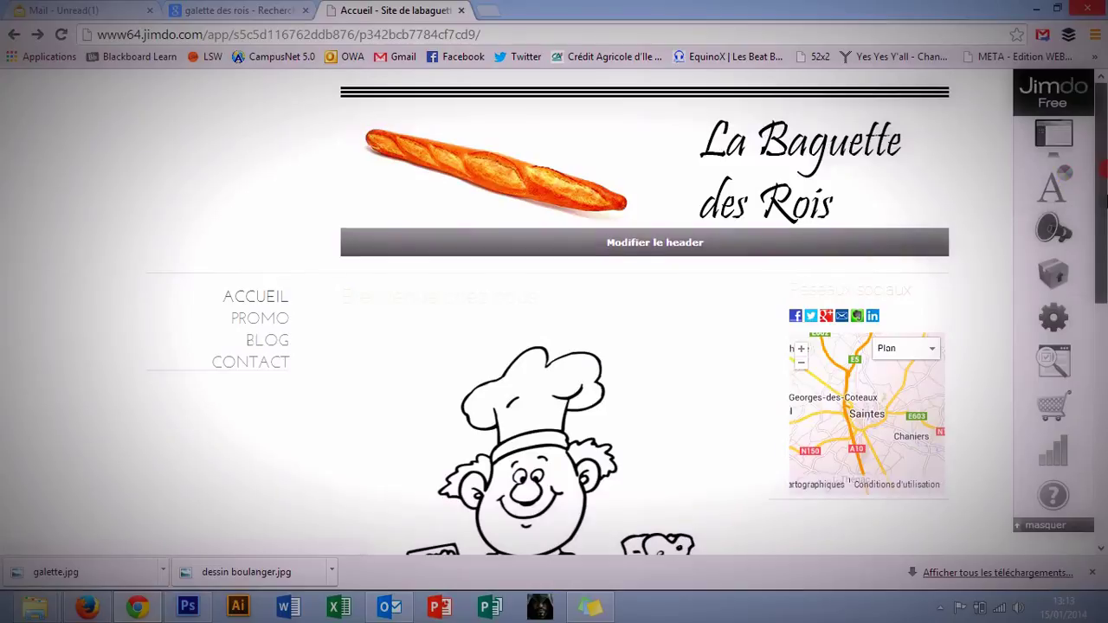
left_click_drag(1104, 96, 1104, 152)
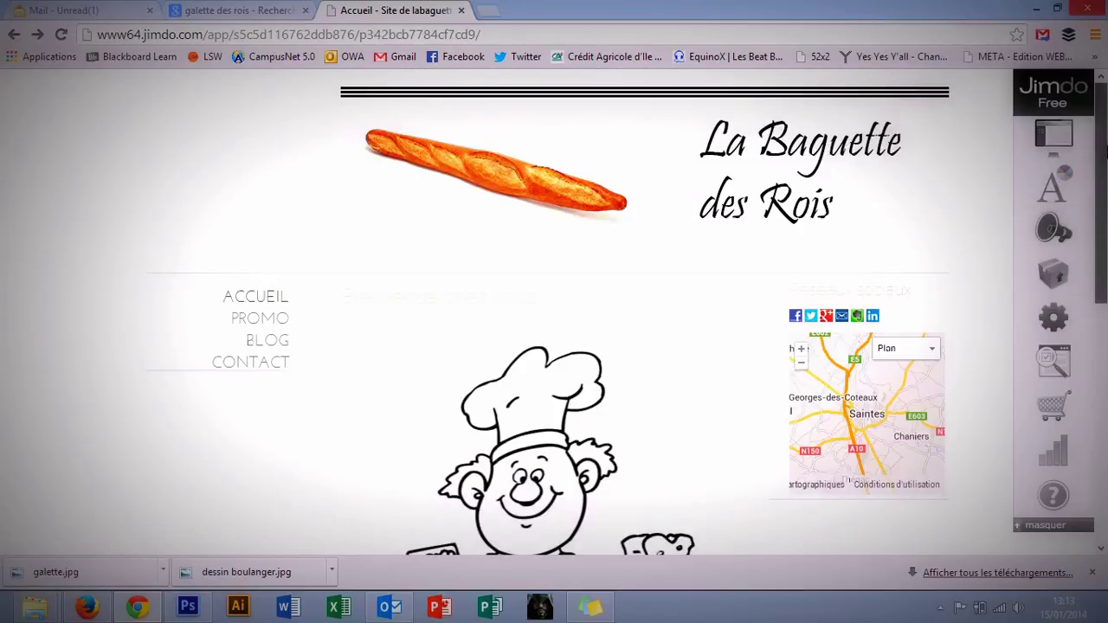